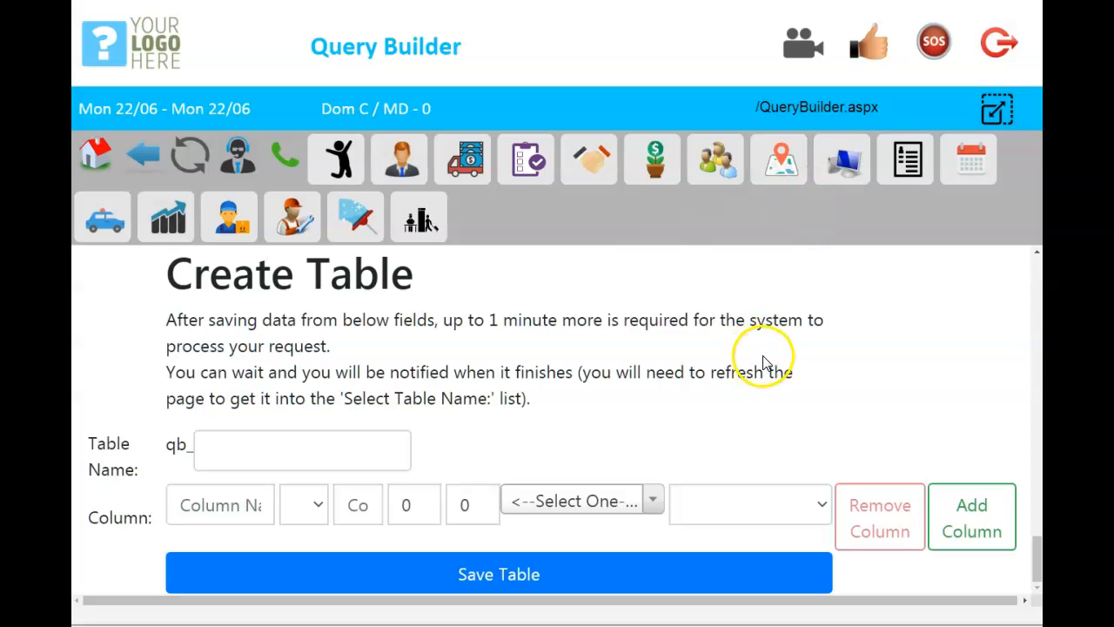
{"action": "scroll", "coordinate": [720, 361], "scroll_direction": "up", "scroll_amount": 4}
{"action": "scroll", "coordinate": [727, 355], "scroll_direction": "up", "scroll_amount": 20}
{"action": "scroll", "coordinate": [727, 354], "scroll_direction": "down", "scroll_amount": 16}
{"action": "scroll", "coordinate": [730, 362], "scroll_direction": "down", "scroll_amount": 4}
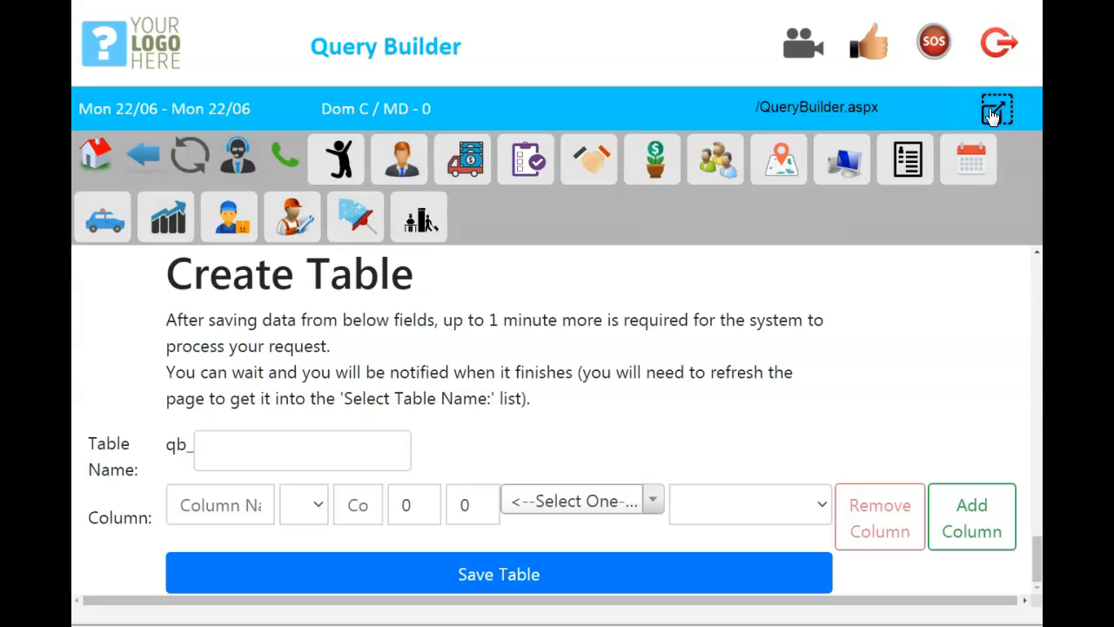
Expand the Create Table form to the full page area, hiding the header and icon bars.
{"action": "left_click_drag", "start_coordinate": [190, 275], "coordinate": [366, 311]}
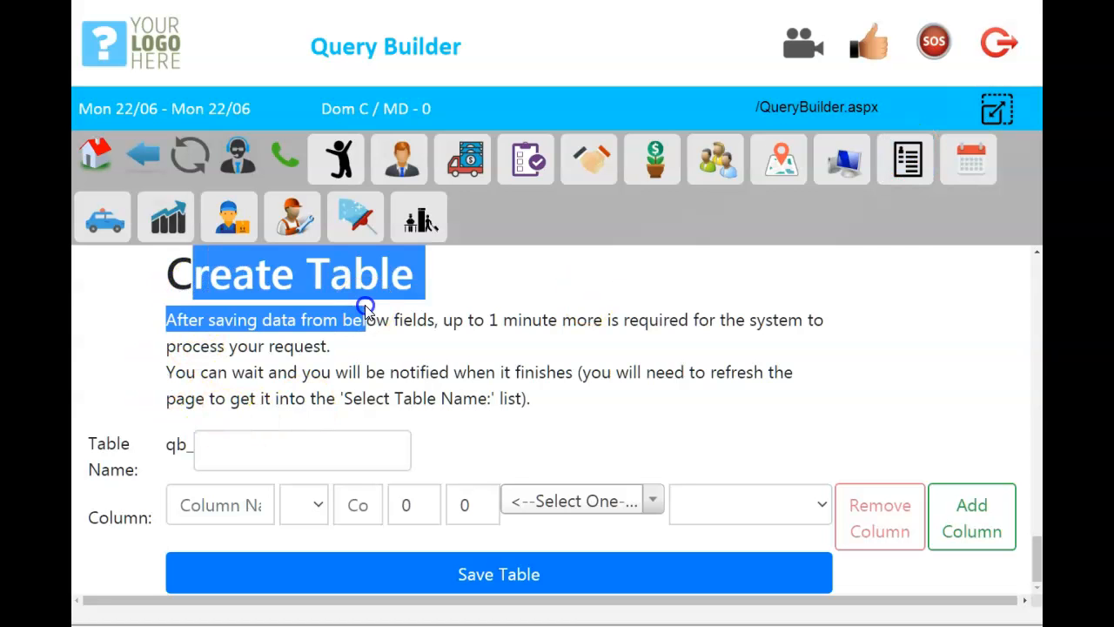
{"action": "left_click", "coordinate": [997, 110]}
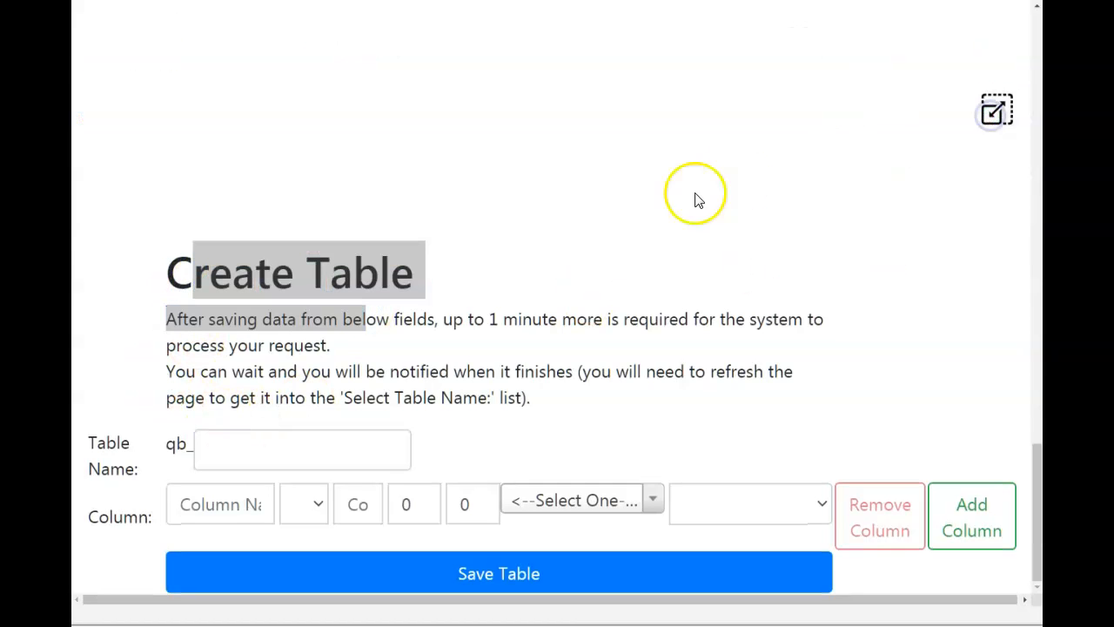
{"action": "left_click", "coordinate": [522, 331]}
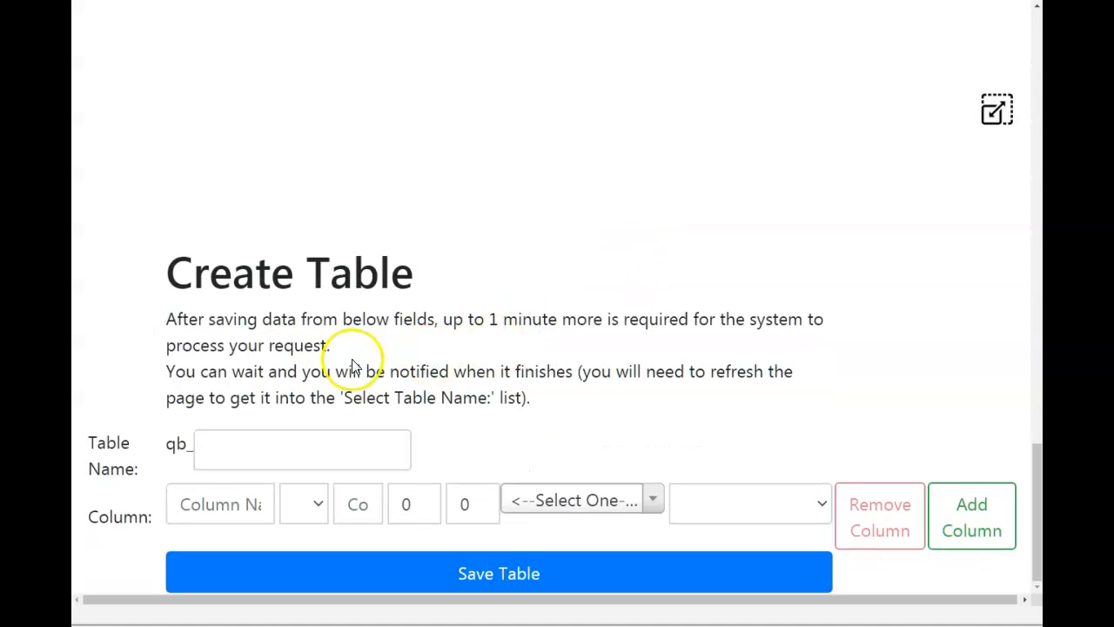
Name the new table BankAccounts, following the qb_ prefix.
{"action": "left_click", "coordinate": [216, 451]}
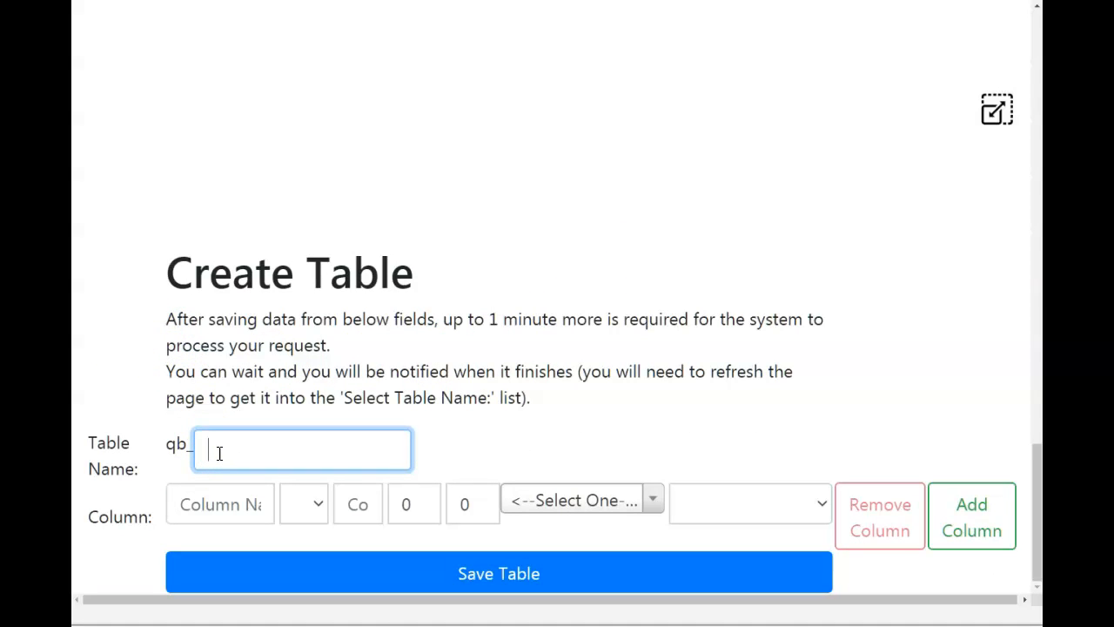
{"action": "type", "text": "BankAccounts"}
Name the table's first column AccountName.
{"action": "left_click", "coordinate": [214, 500]}
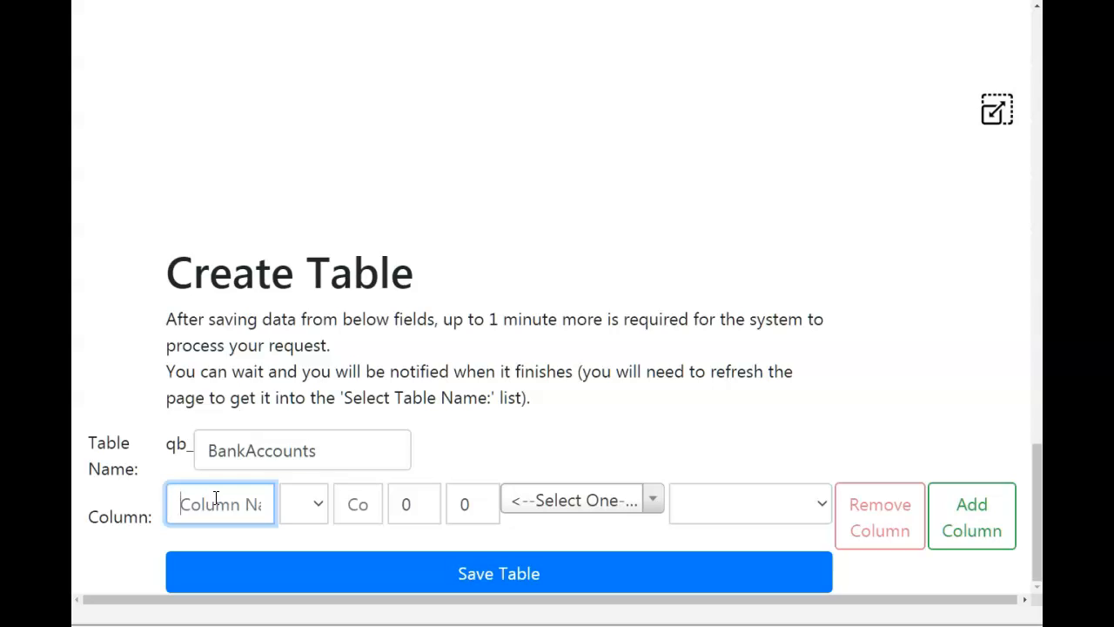
{"action": "type", "text": "Account"}
{"action": "type", "text": "N"}
{"action": "type", "text": "ame"}
Set the AccountName column's data type to nvarchar and its size to 255.
{"action": "left_click", "coordinate": [304, 503]}
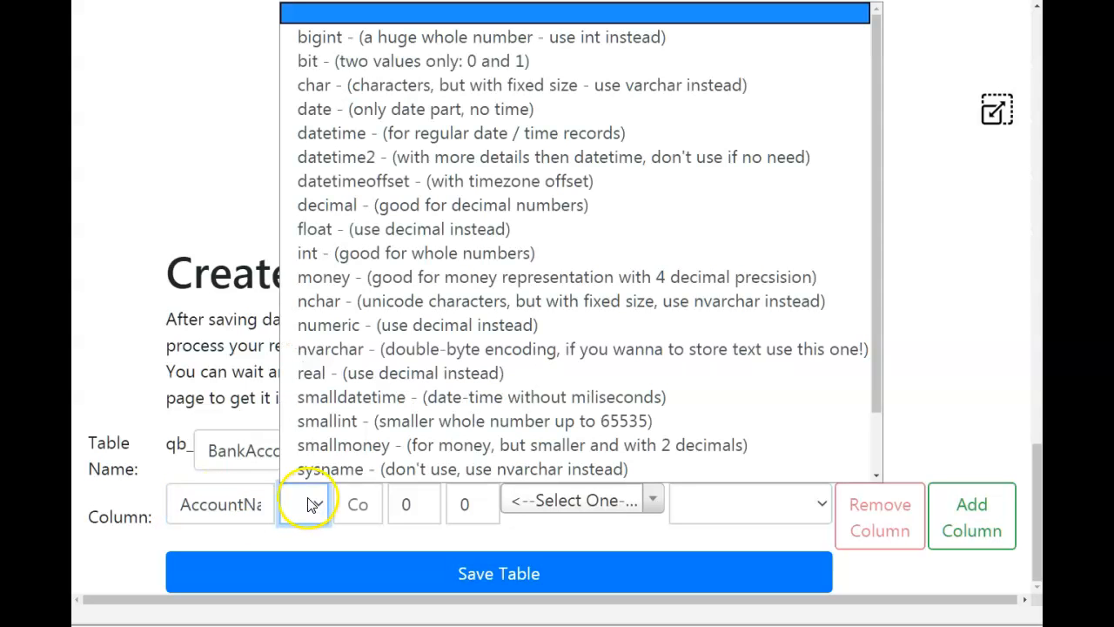
{"action": "scroll", "coordinate": [309, 418], "scroll_direction": "down", "scroll_amount": 1}
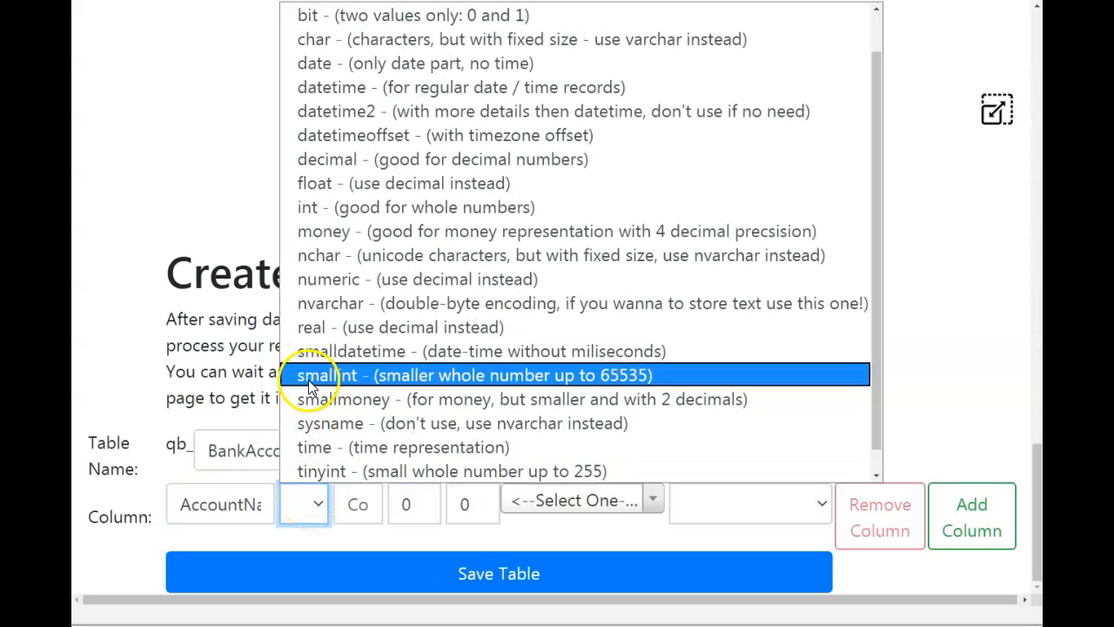
{"action": "left_click", "coordinate": [339, 304]}
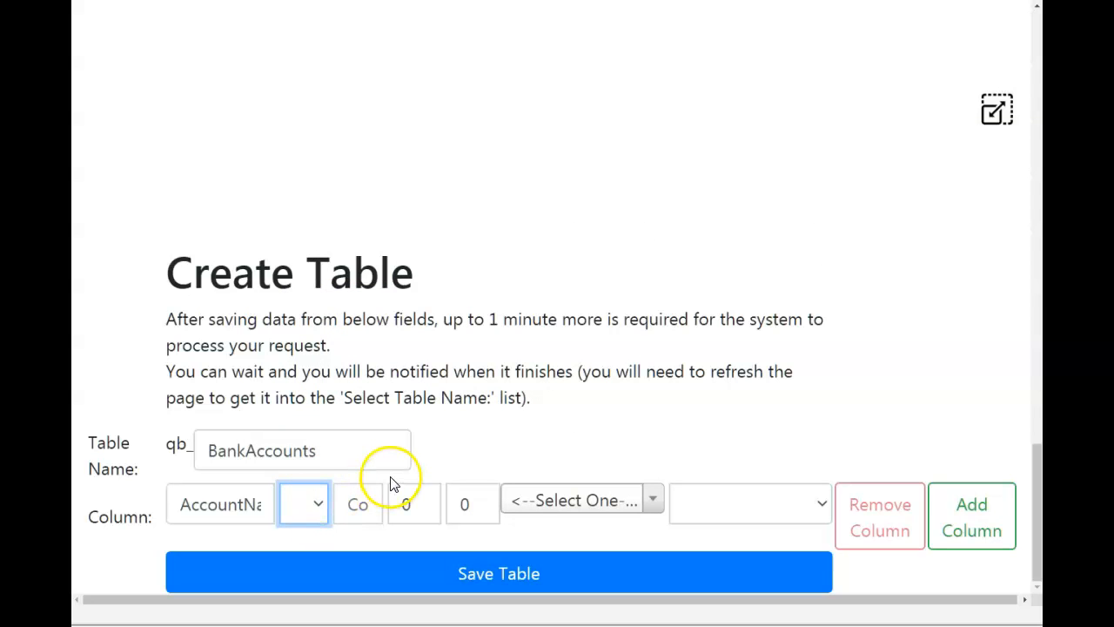
{"action": "left_click", "coordinate": [319, 507]}
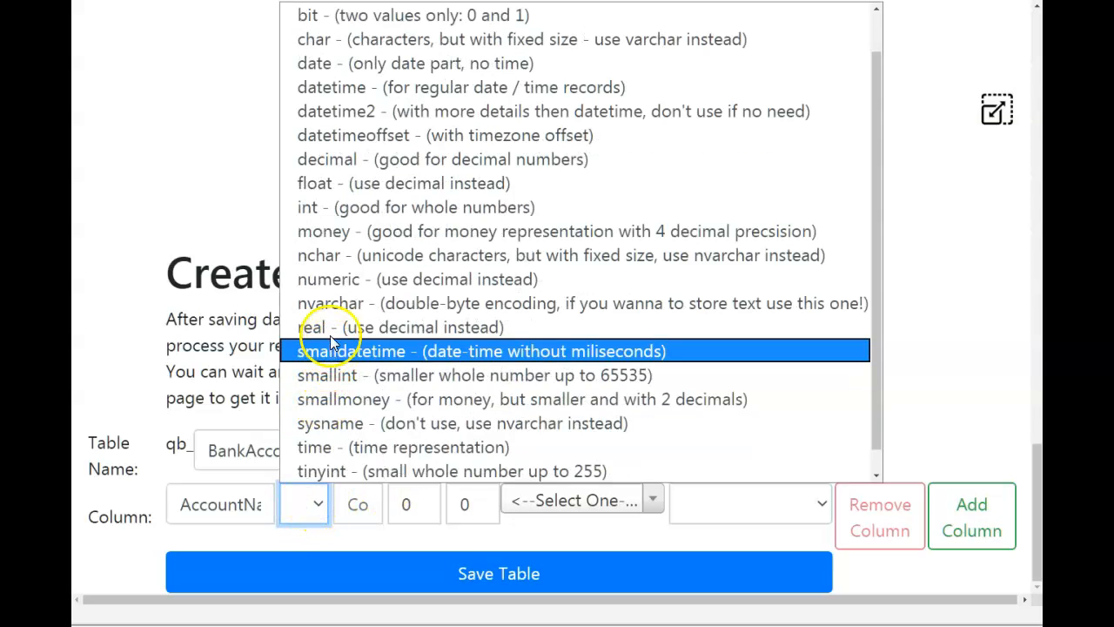
{"action": "left_click", "coordinate": [330, 305]}
{"action": "left_click", "coordinate": [371, 505]}
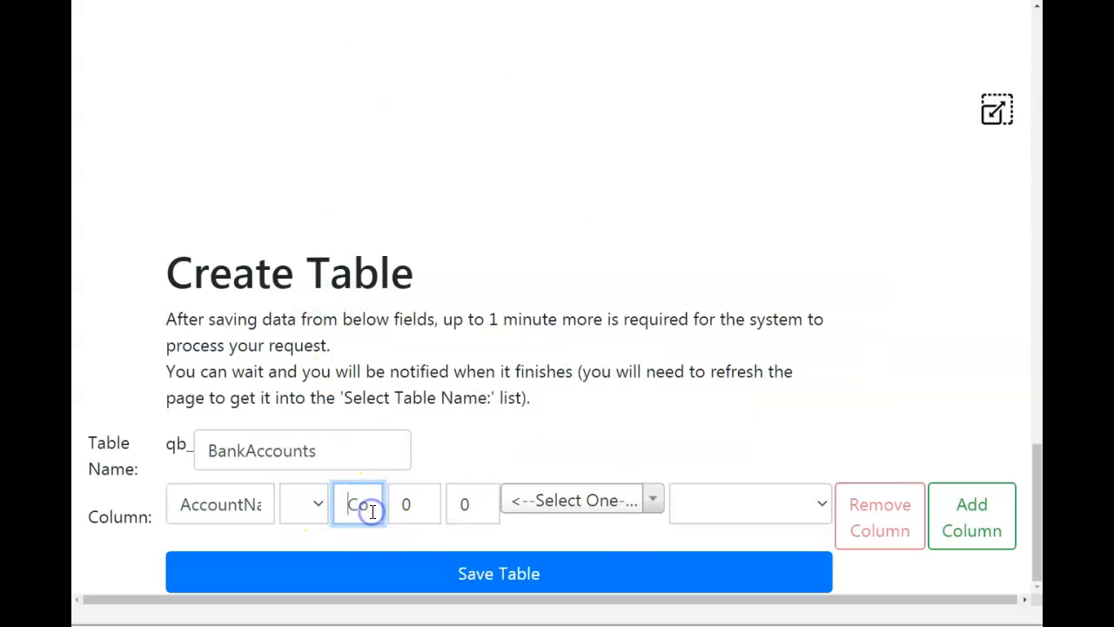
{"action": "type", "text": "255"}
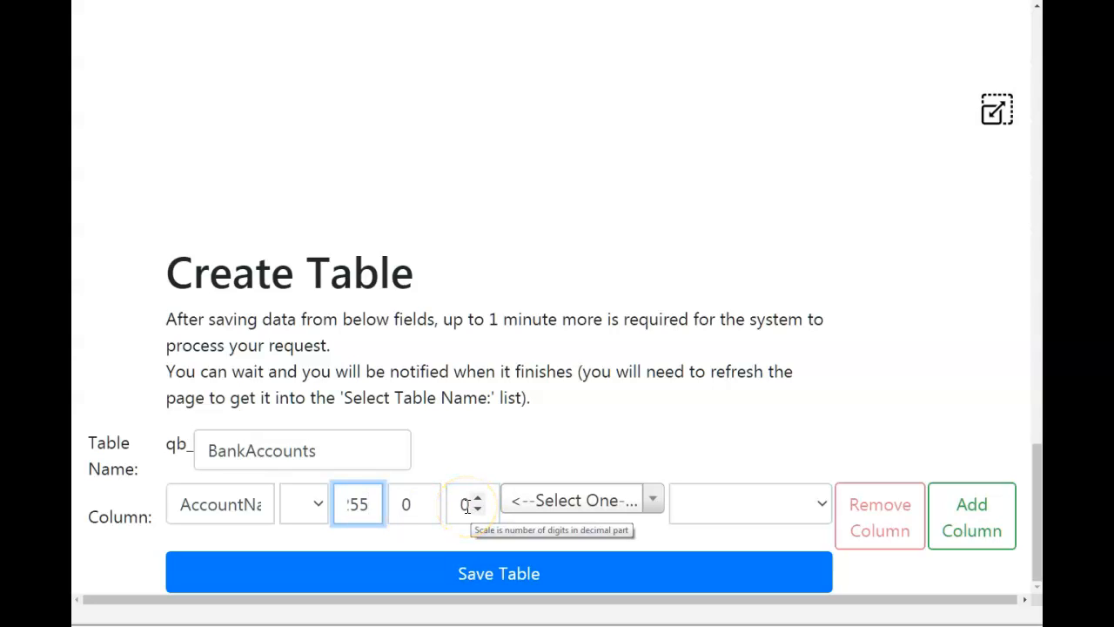
Browse the list of existing tables offered for linking the AccountName column.
{"action": "left_click", "coordinate": [619, 504]}
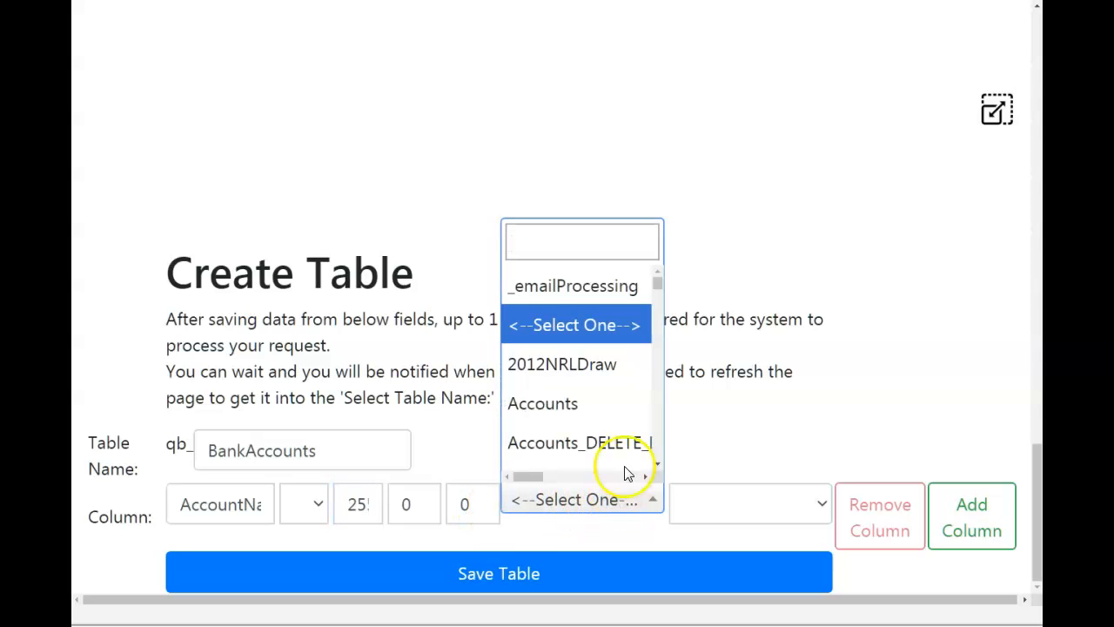
{"action": "left_click_drag", "start_coordinate": [662, 291], "coordinate": [657, 444]}
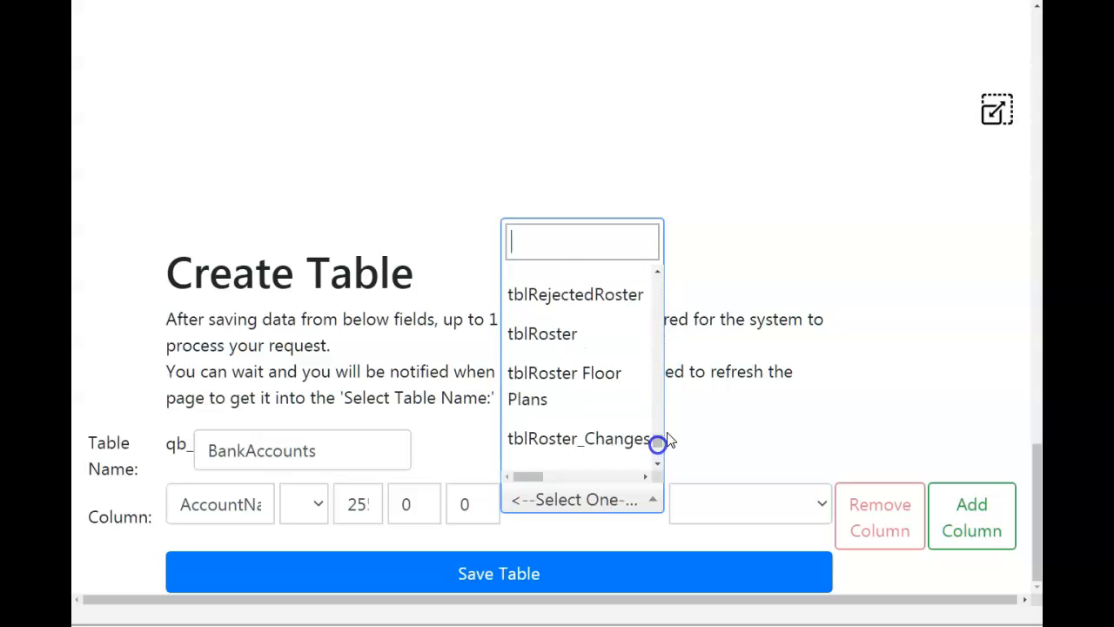
{"action": "left_click", "coordinate": [747, 365]}
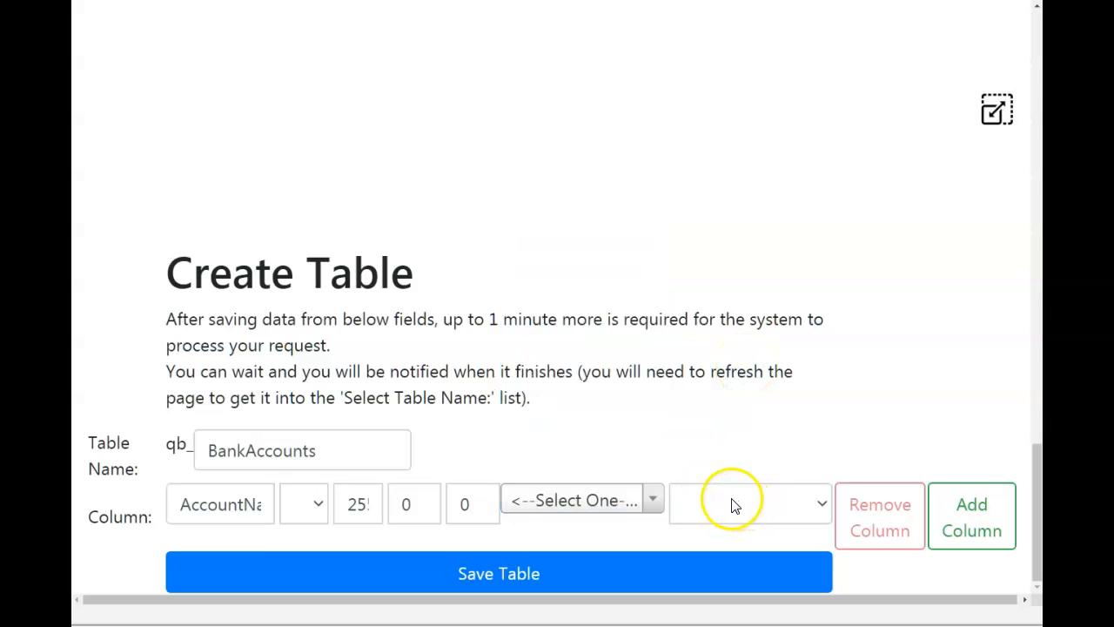
Add a second column row and set the AccountName column's size to 50.
{"action": "left_click", "coordinate": [949, 522]}
{"action": "scroll", "coordinate": [308, 535], "scroll_direction": "down", "scroll_amount": 1}
{"action": "left_click", "coordinate": [209, 503]}
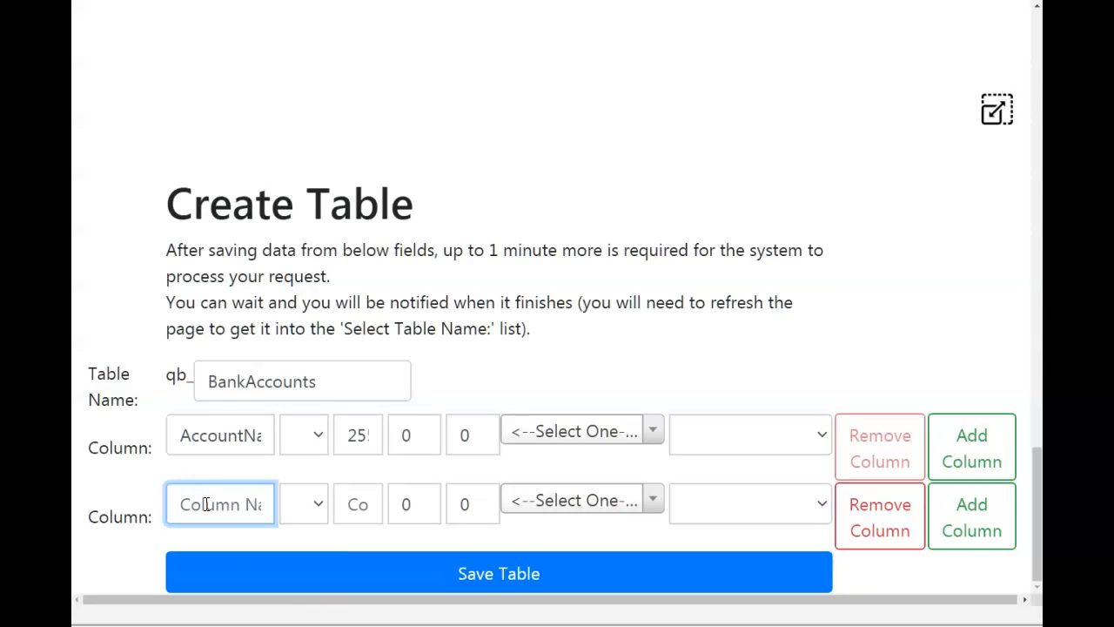
{"action": "double_click", "coordinate": [359, 435]}
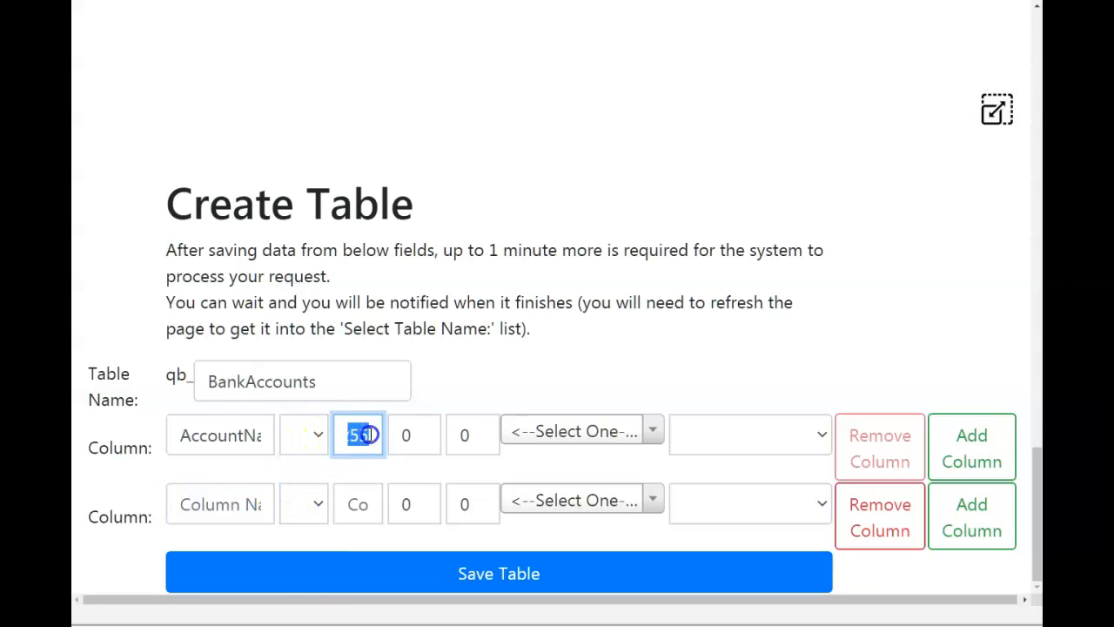
{"action": "type", "text": "50"}
Name the second column BSB and give it the int data type.
{"action": "left_click", "coordinate": [210, 504]}
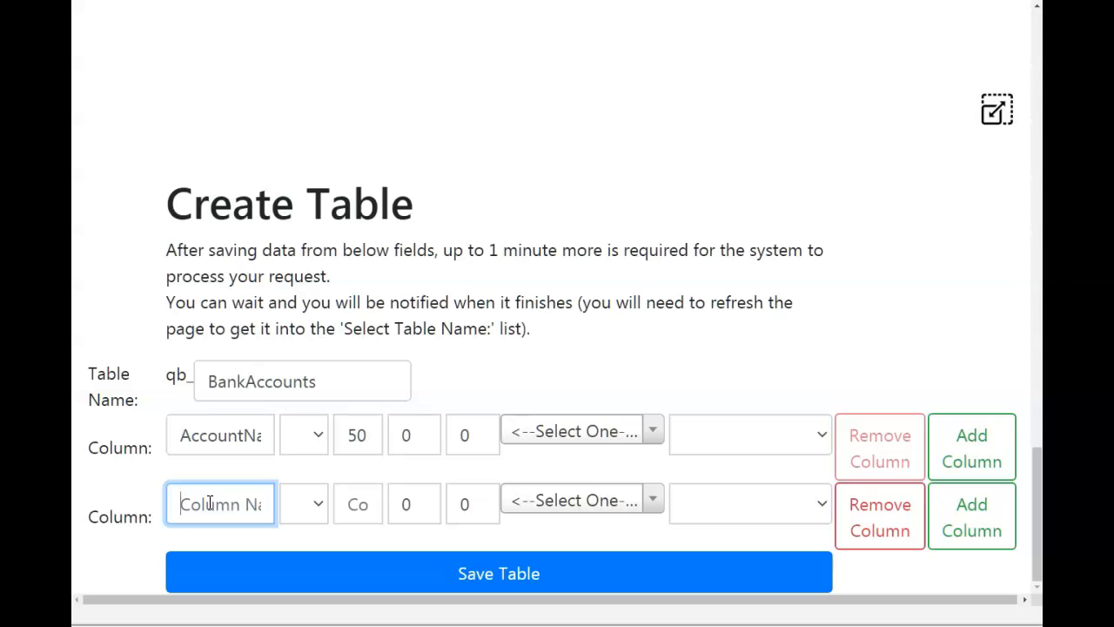
{"action": "type", "text": "BSB"}
{"action": "left_click", "coordinate": [306, 505]}
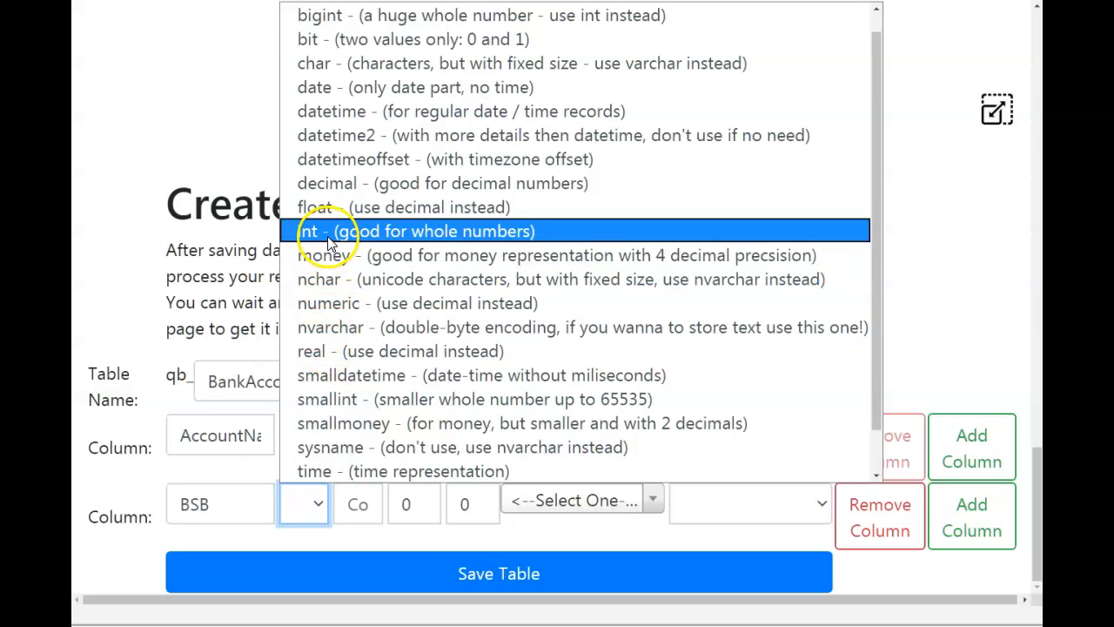
{"action": "left_click", "coordinate": [314, 233]}
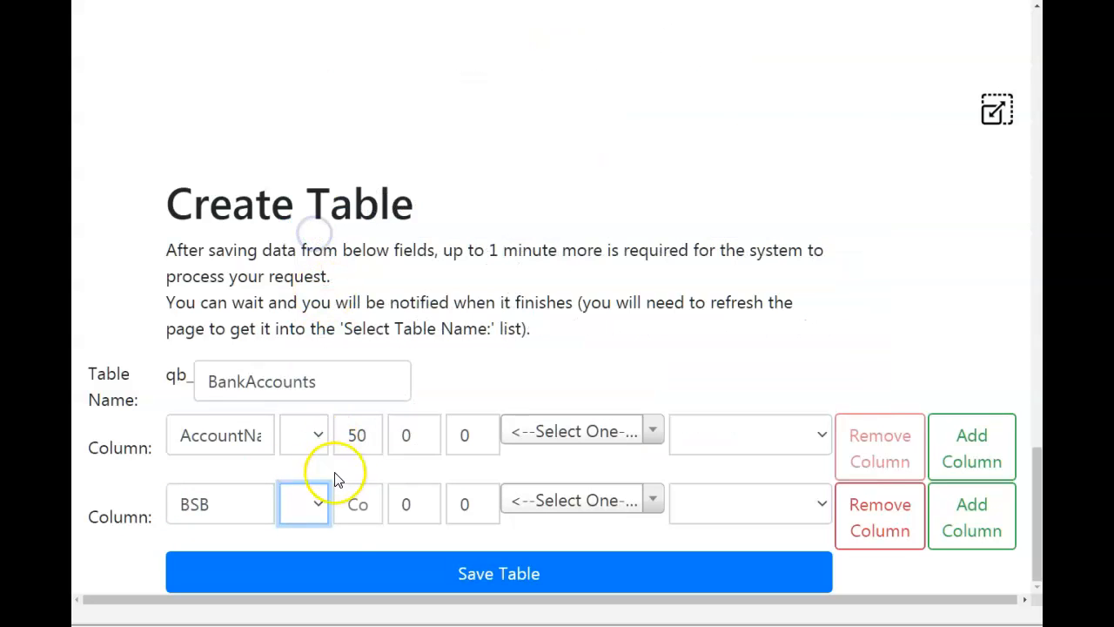
Set the BSB column's precision to 6 and leave its size empty.
{"action": "left_click", "coordinate": [357, 506]}
{"action": "type", "text": "Co"}
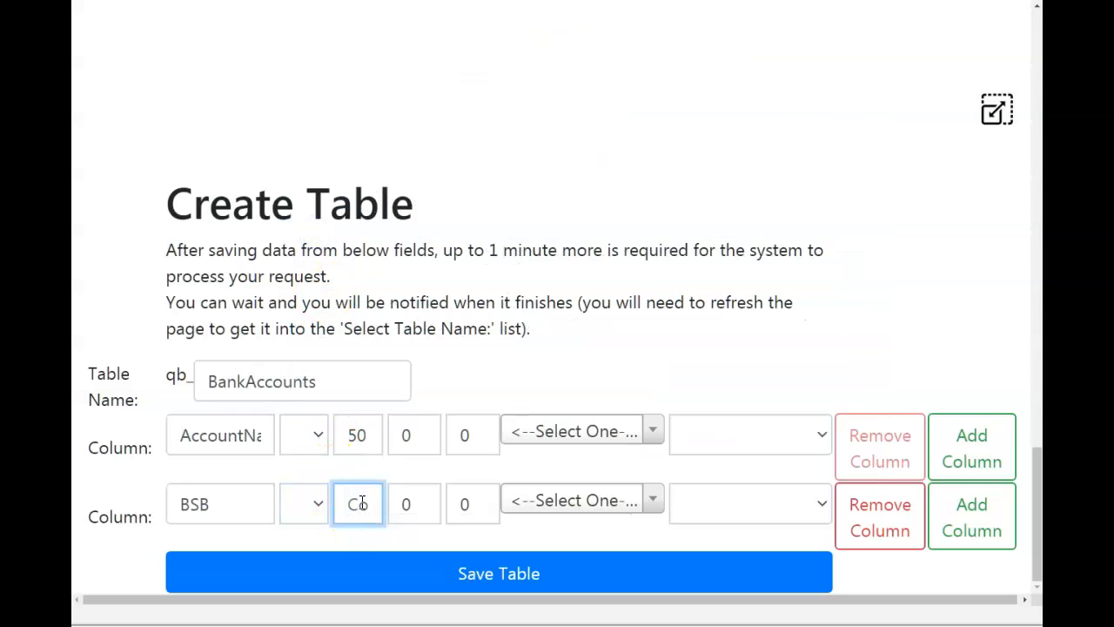
{"action": "key", "text": "BackSpace"}
{"action": "type", "text": "6"}
{"action": "left_click", "coordinate": [419, 501]}
{"action": "left_click", "coordinate": [418, 500]}
{"action": "left_click", "coordinate": [419, 501]}
{"action": "left_click", "coordinate": [418, 501]}
{"action": "left_click", "coordinate": [418, 500]}
{"action": "left_click", "coordinate": [419, 501]}
{"action": "left_click", "coordinate": [351, 502]}
{"action": "key", "text": "BackSpace"}
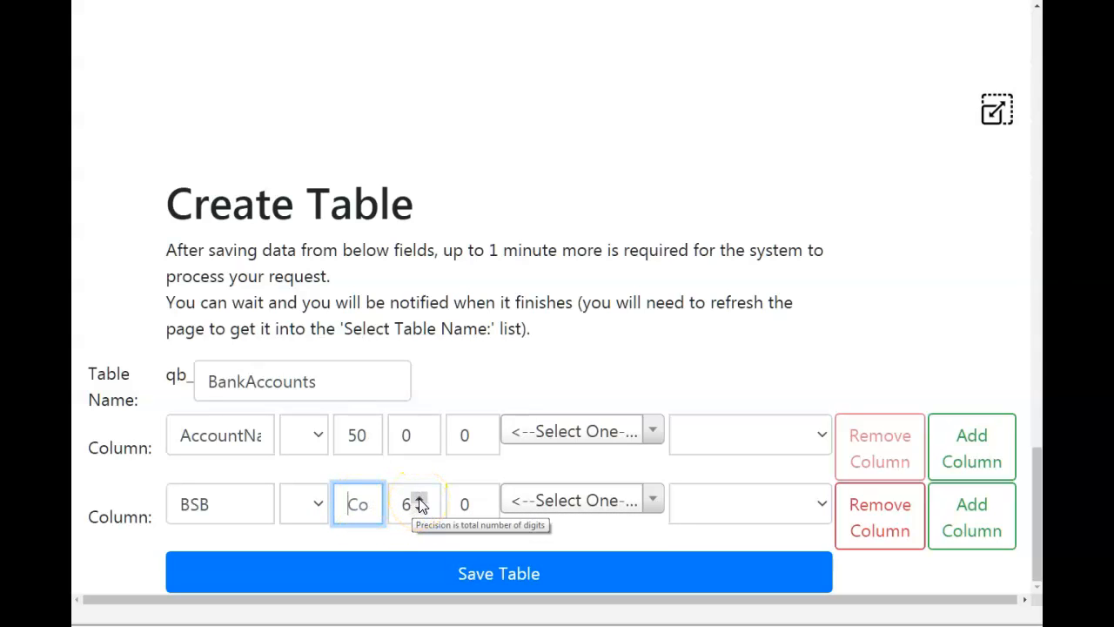
Add a third column named AccountNumber with the int data type.
{"action": "left_click", "coordinate": [964, 524]}
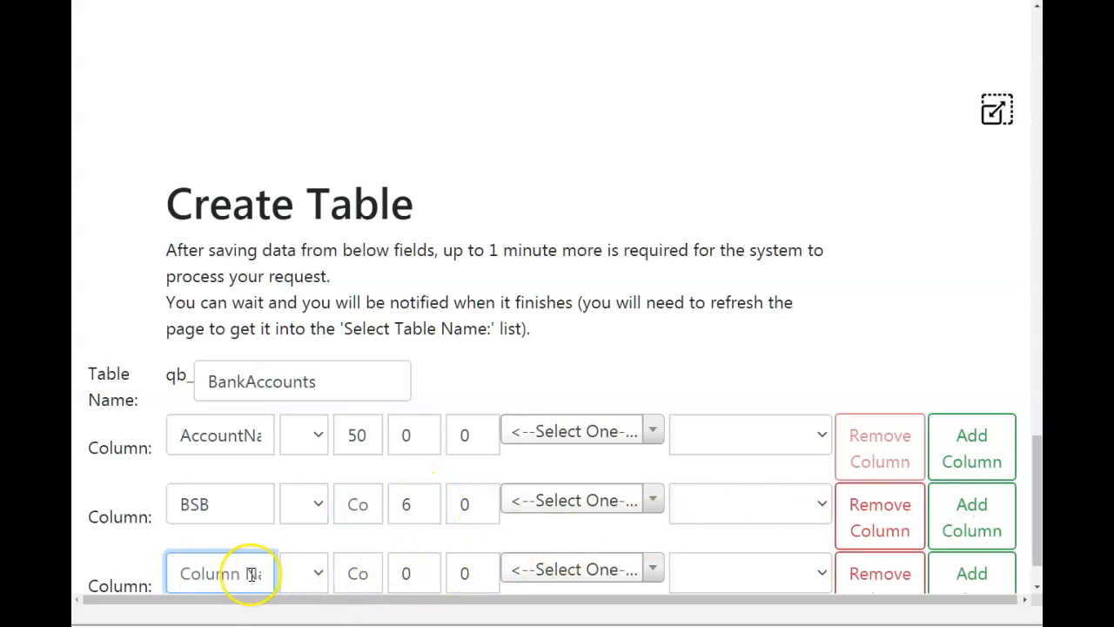
{"action": "type", "text": "Account"}
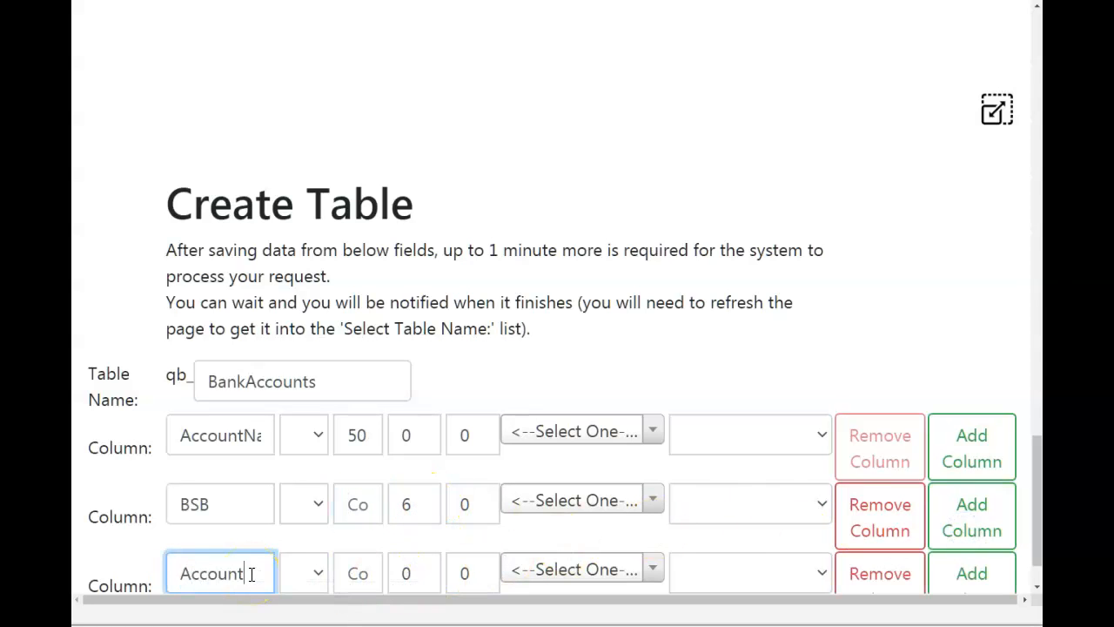
{"action": "type", "text": "Number"}
{"action": "left_click", "coordinate": [318, 574]}
{"action": "scroll", "coordinate": [318, 522], "scroll_direction": "down", "scroll_amount": 1}
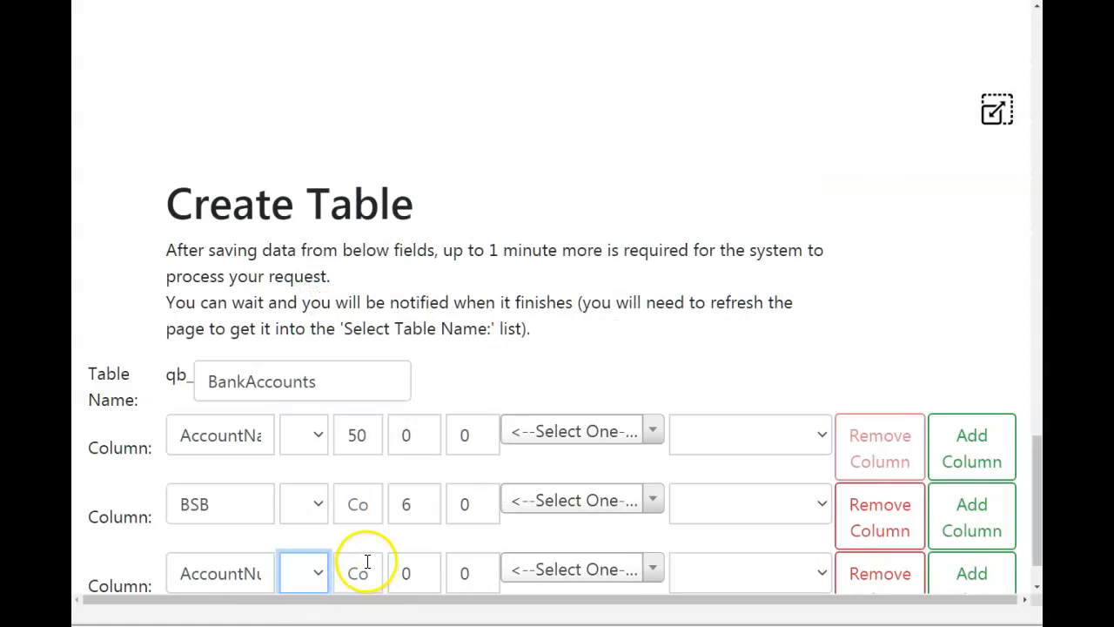
Set the AccountNumber column's precision to 40.
{"action": "left_click", "coordinate": [419, 567]}
{"action": "left_click", "coordinate": [420, 570]}
{"action": "left_click", "coordinate": [420, 570]}
{"action": "left_click", "coordinate": [405, 572]}
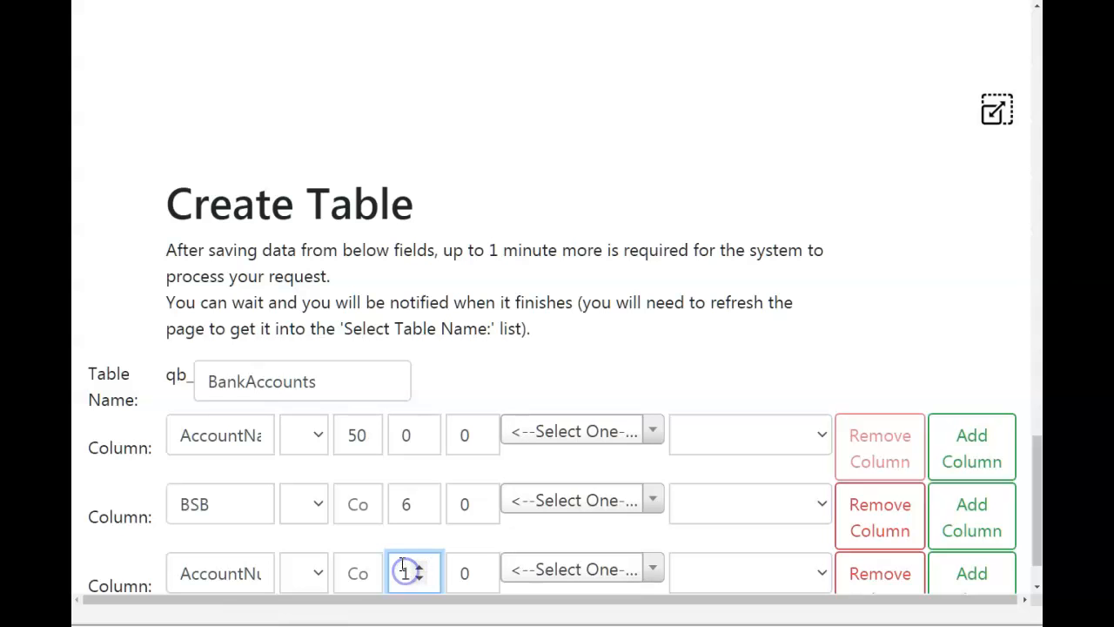
{"action": "scroll", "coordinate": [418, 571], "scroll_direction": "up", "scroll_amount": 1}
{"action": "scroll", "coordinate": [422, 549], "scroll_direction": "down", "scroll_amount": 2}
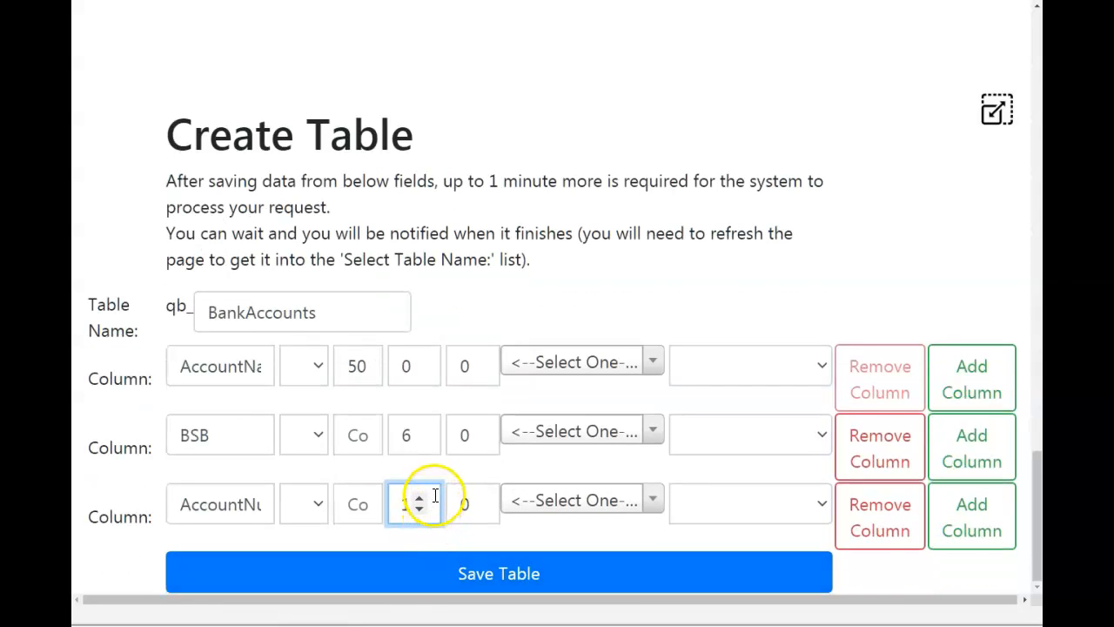
{"action": "key", "text": "ctrl+minus"}
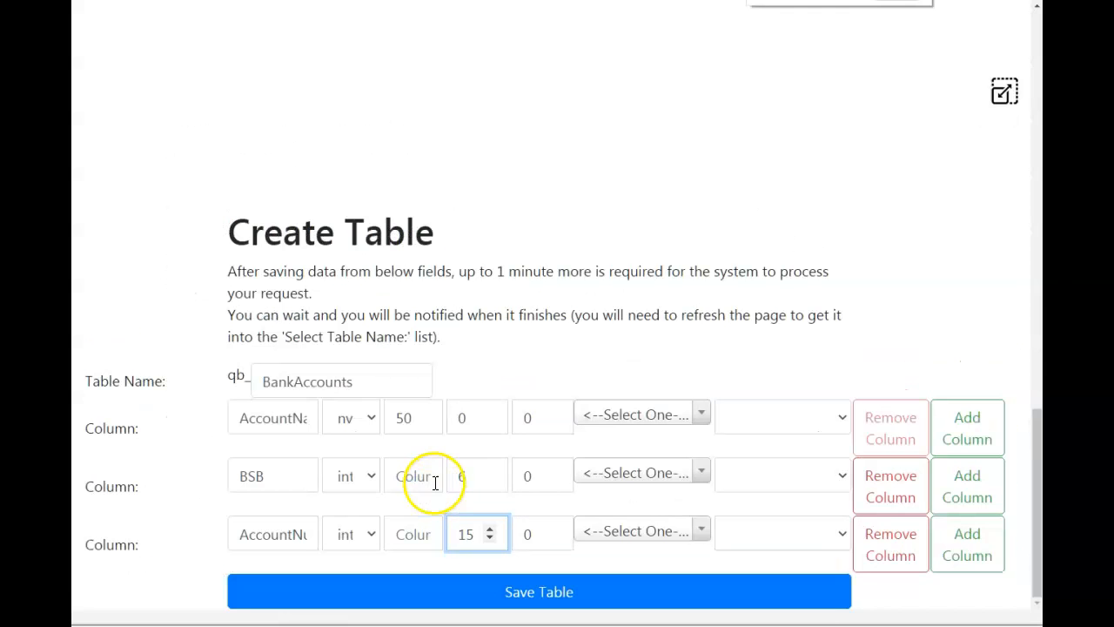
{"action": "left_click", "coordinate": [490, 530]}
{"action": "left_click", "coordinate": [490, 530]}
{"action": "left_click", "coordinate": [490, 530]}
{"action": "left_click", "coordinate": [490, 530]}
{"action": "left_click", "coordinate": [490, 530]}
{"action": "left_click", "coordinate": [490, 530]}
{"action": "left_click", "coordinate": [490, 530]}
{"action": "left_click", "coordinate": [490, 530]}
{"action": "left_click", "coordinate": [490, 530]}
{"action": "left_click", "coordinate": [490, 530]}
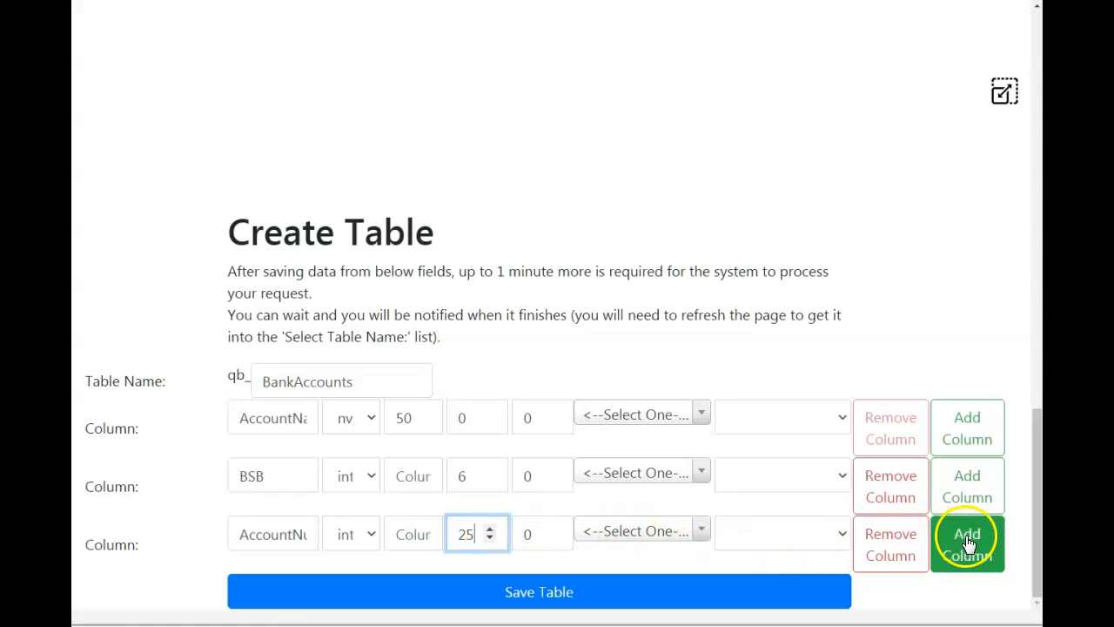
{"action": "left_click", "coordinate": [490, 532]}
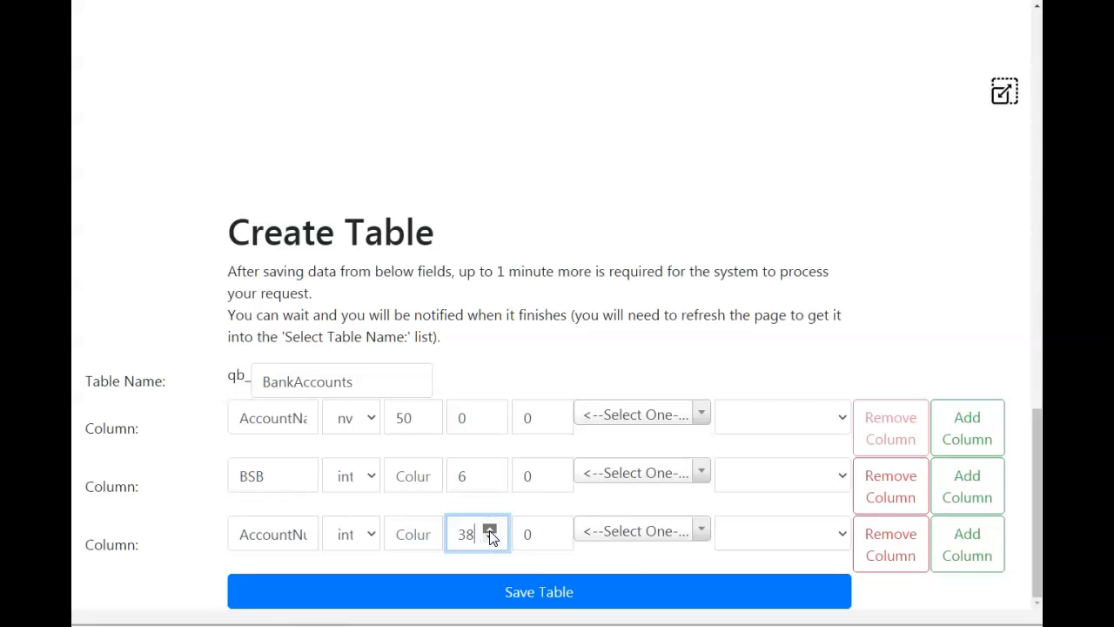
{"action": "left_click", "coordinate": [490, 539]}
{"action": "left_click", "coordinate": [490, 529]}
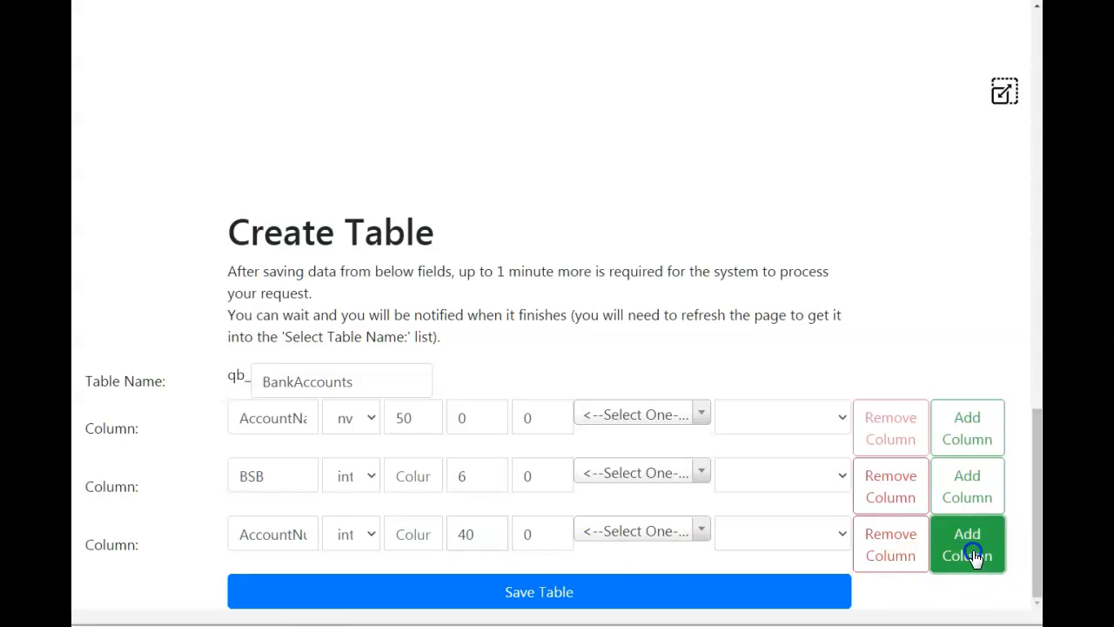
Add a fourth column and name it Description.
{"action": "left_click", "coordinate": [974, 557]}
{"action": "left_click", "coordinate": [302, 597]}
{"action": "left_click", "coordinate": [266, 589]}
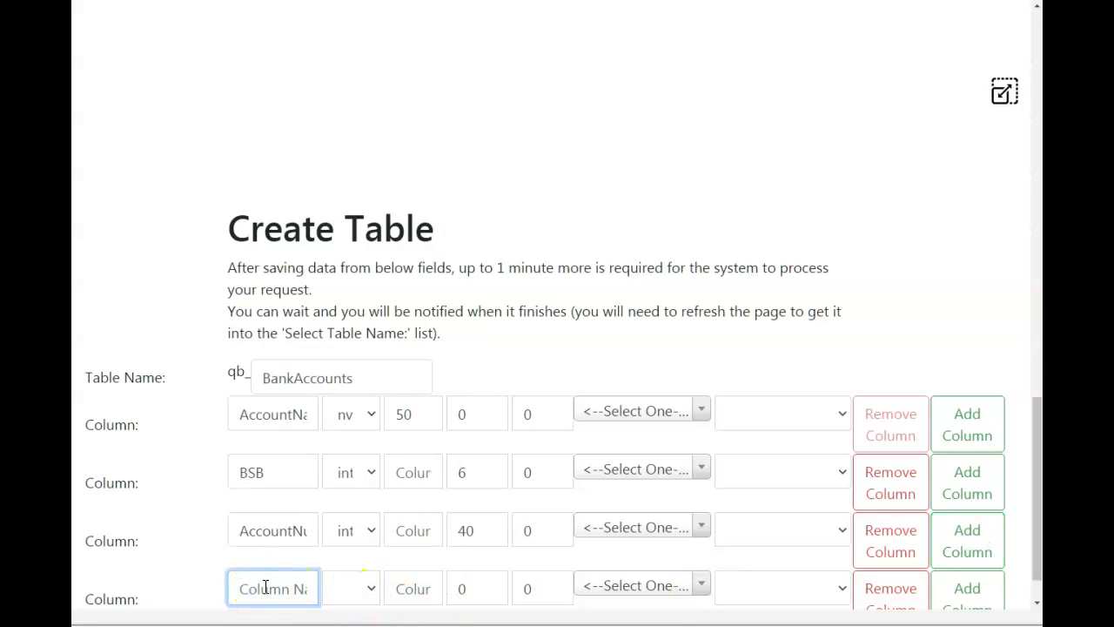
{"action": "type", "text": "Description"}
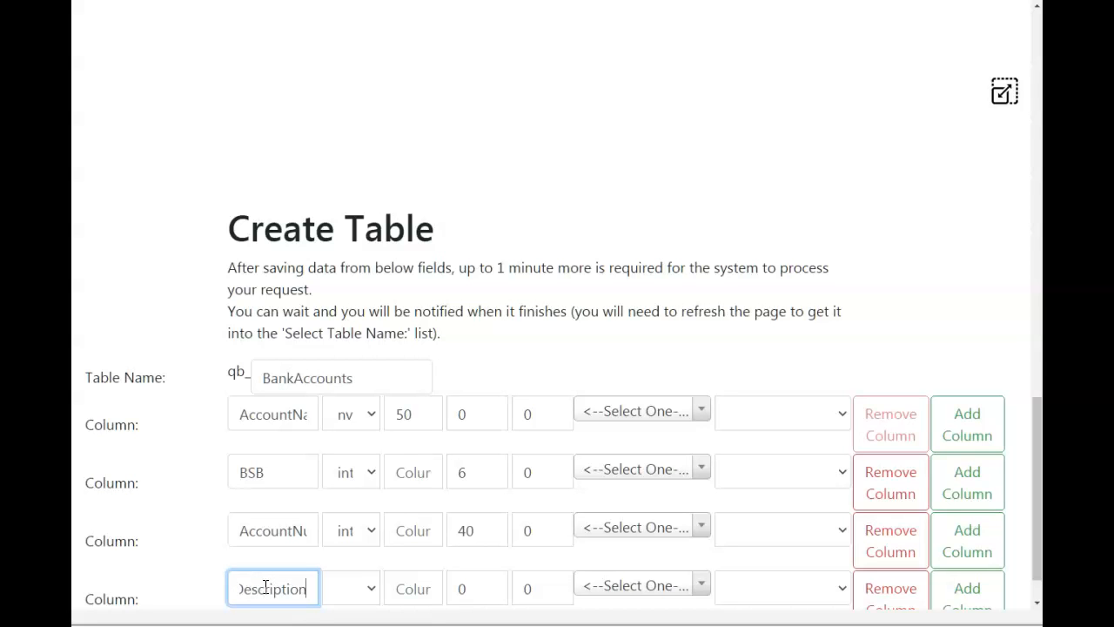
Give the Description column the nvarchar data type and set its size to 4000.
{"action": "left_click", "coordinate": [365, 590]}
{"action": "left_click", "coordinate": [375, 420]}
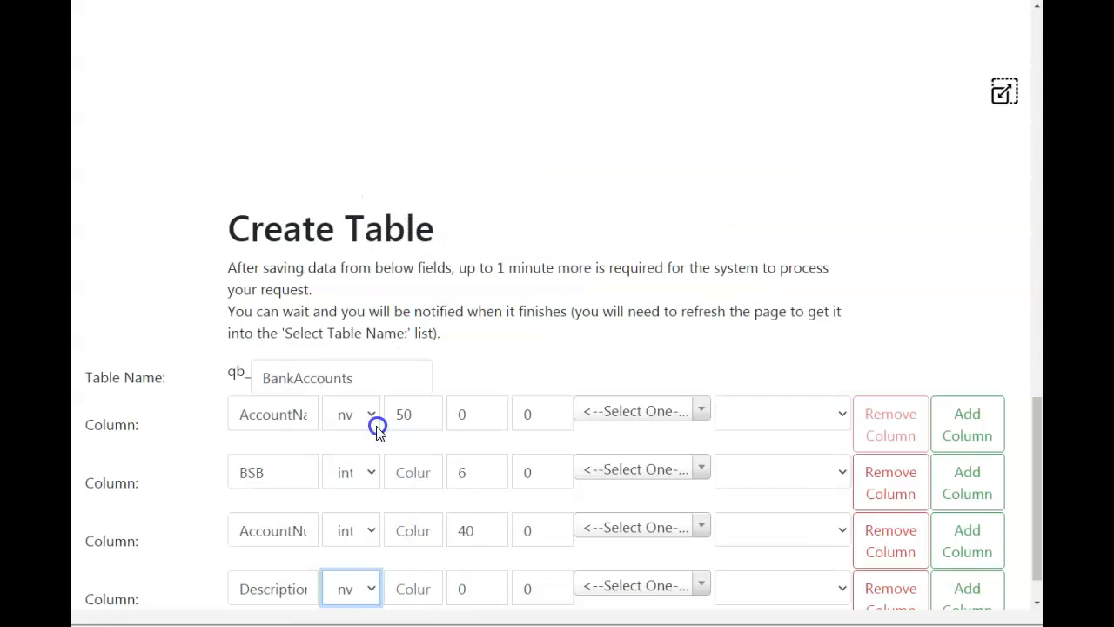
{"action": "left_click", "coordinate": [420, 590]}
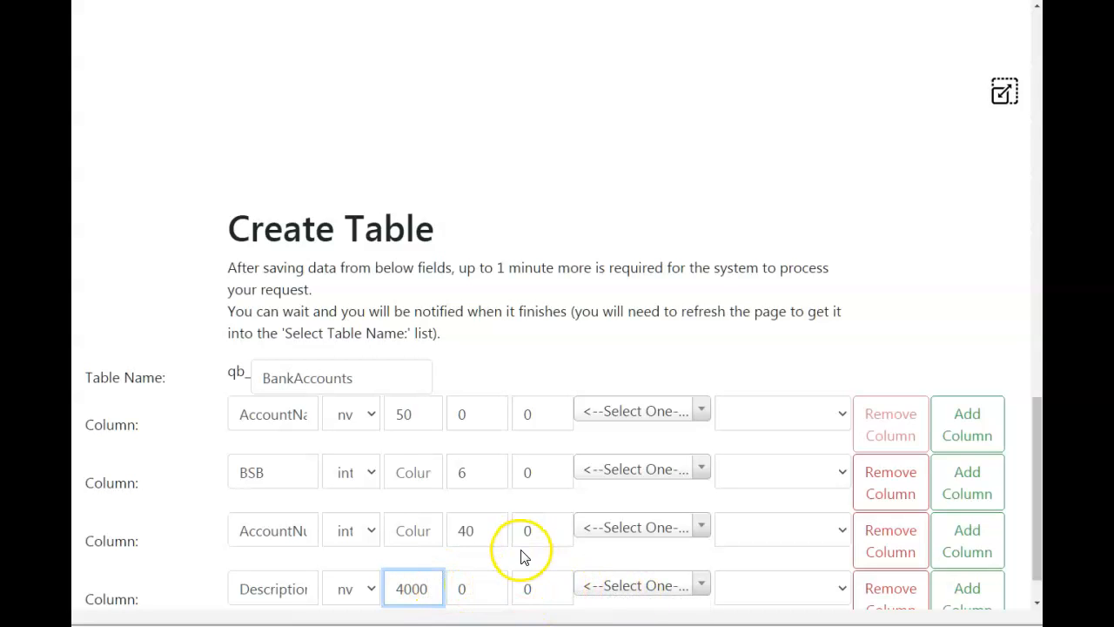
{"action": "scroll", "coordinate": [557, 554], "scroll_direction": "down", "scroll_amount": 1}
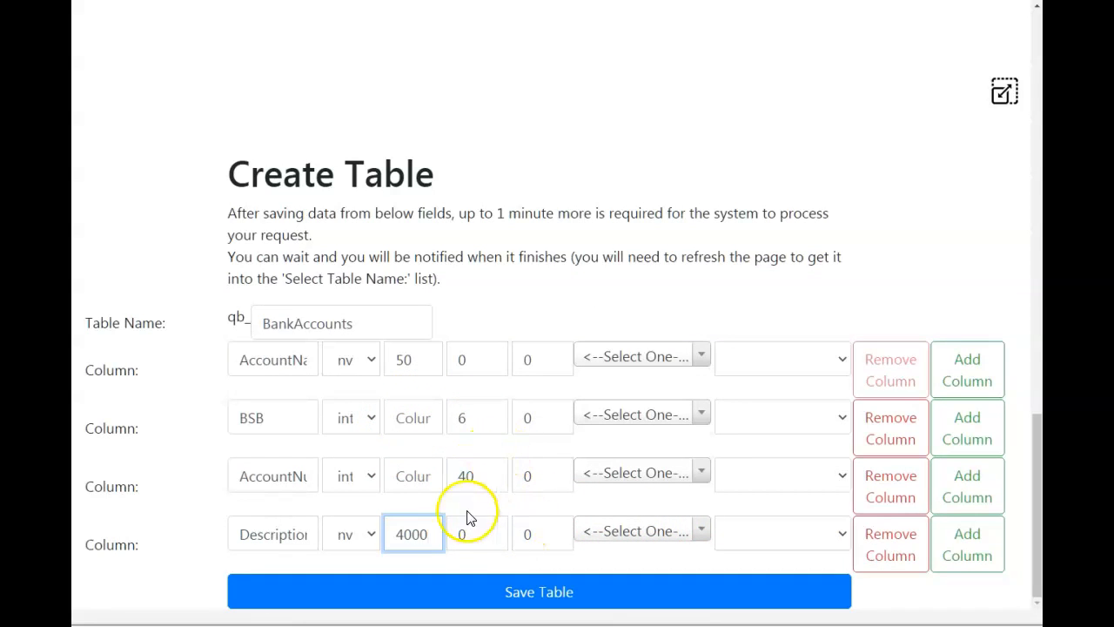
{"action": "double_click", "coordinate": [398, 533]}
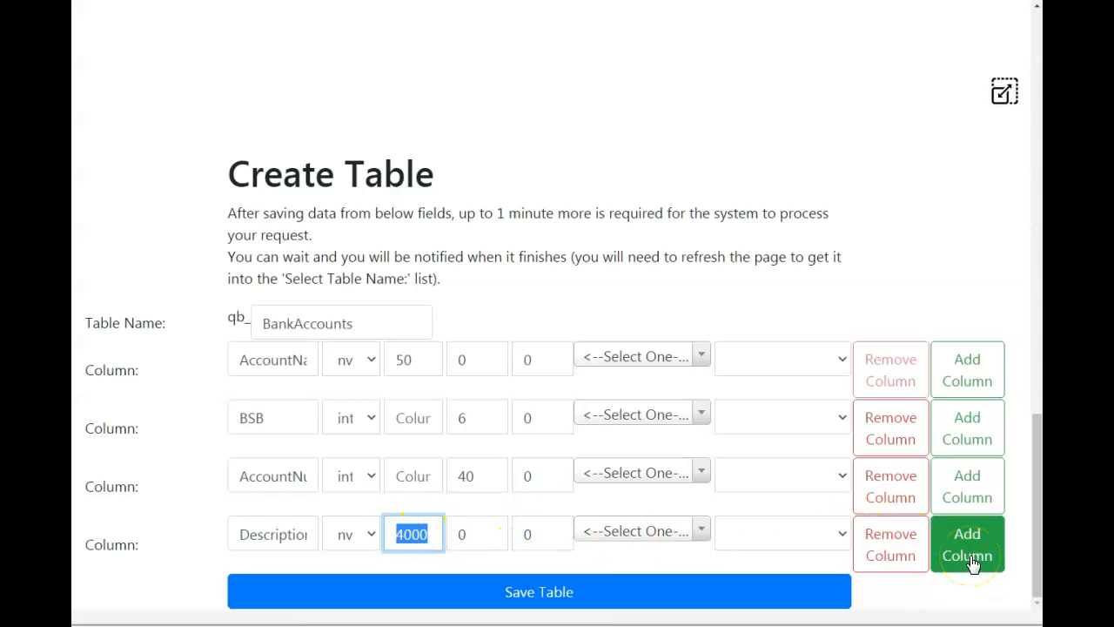
{"action": "left_click", "coordinate": [393, 534]}
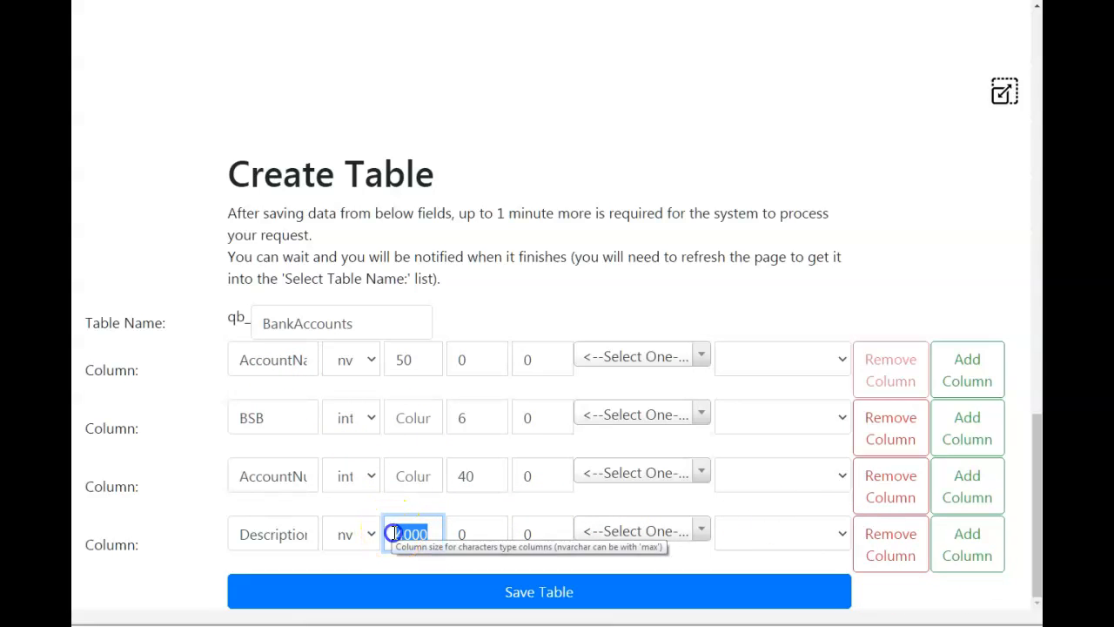
{"action": "double_click", "coordinate": [402, 359]}
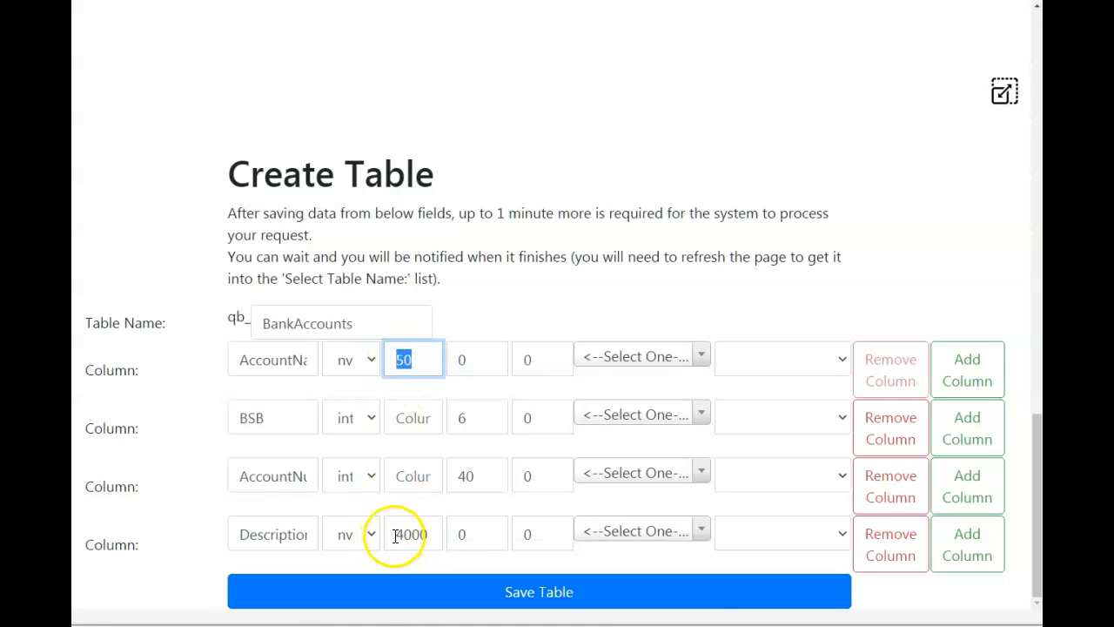
{"action": "left_click", "coordinate": [398, 534]}
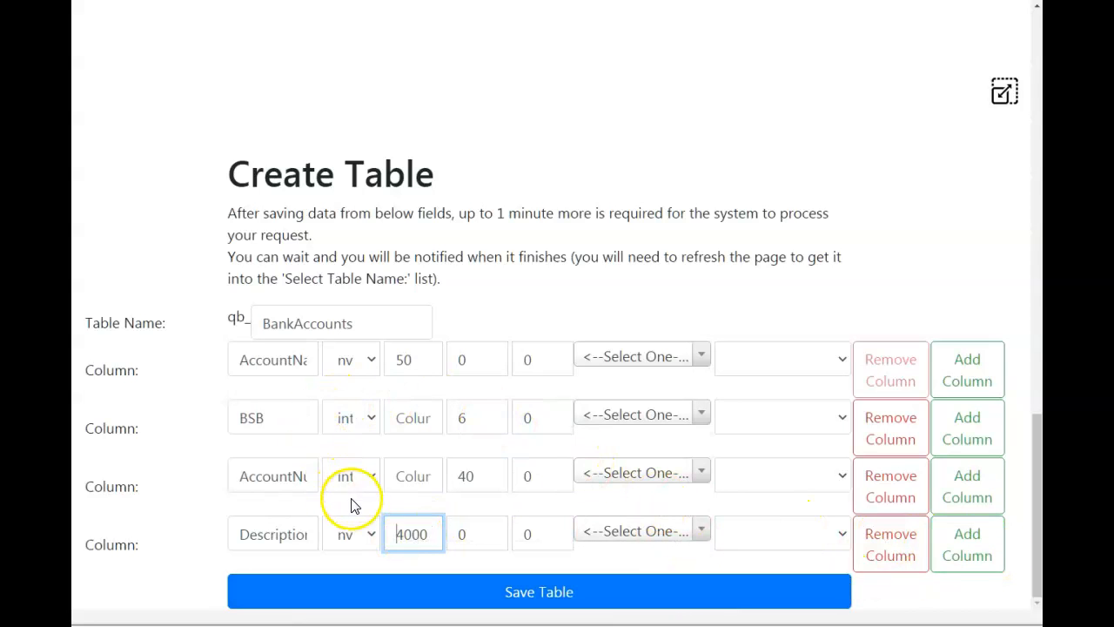
Save the BankAccounts table definition and dismiss the server processing notice.
{"action": "left_click", "coordinate": [550, 600]}
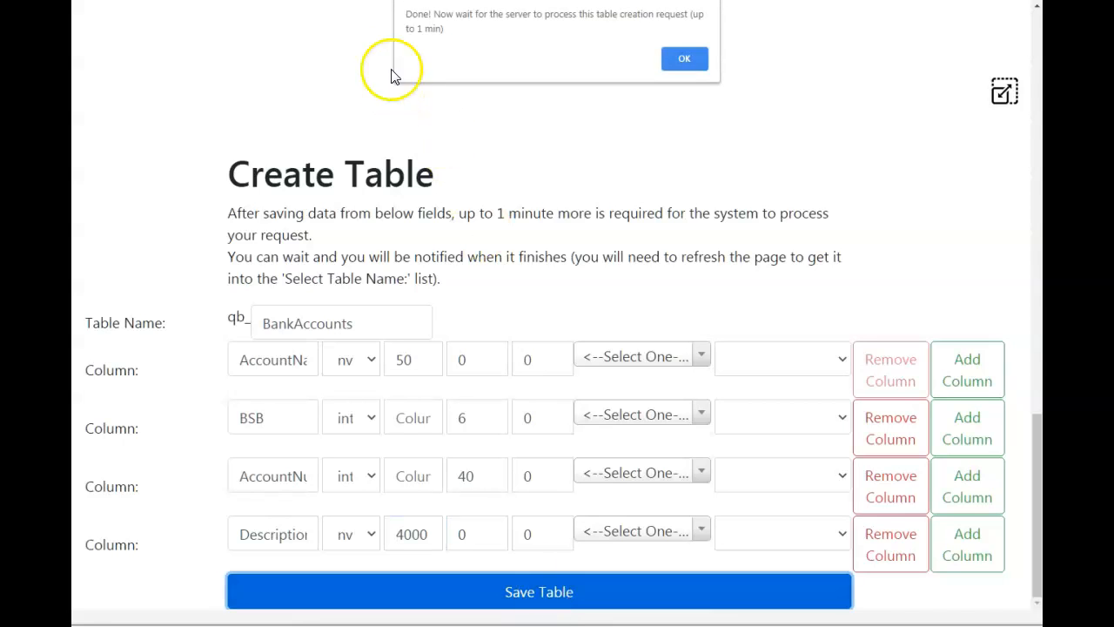
{"action": "left_click_drag", "start_coordinate": [404, 15], "coordinate": [542, 35]}
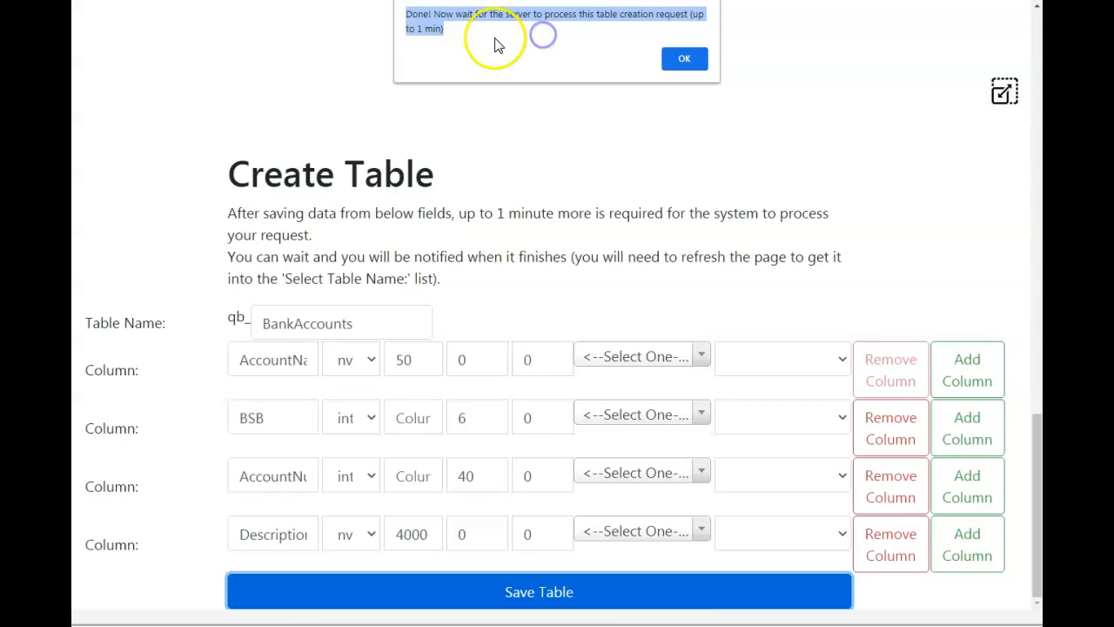
{"action": "left_click", "coordinate": [457, 31]}
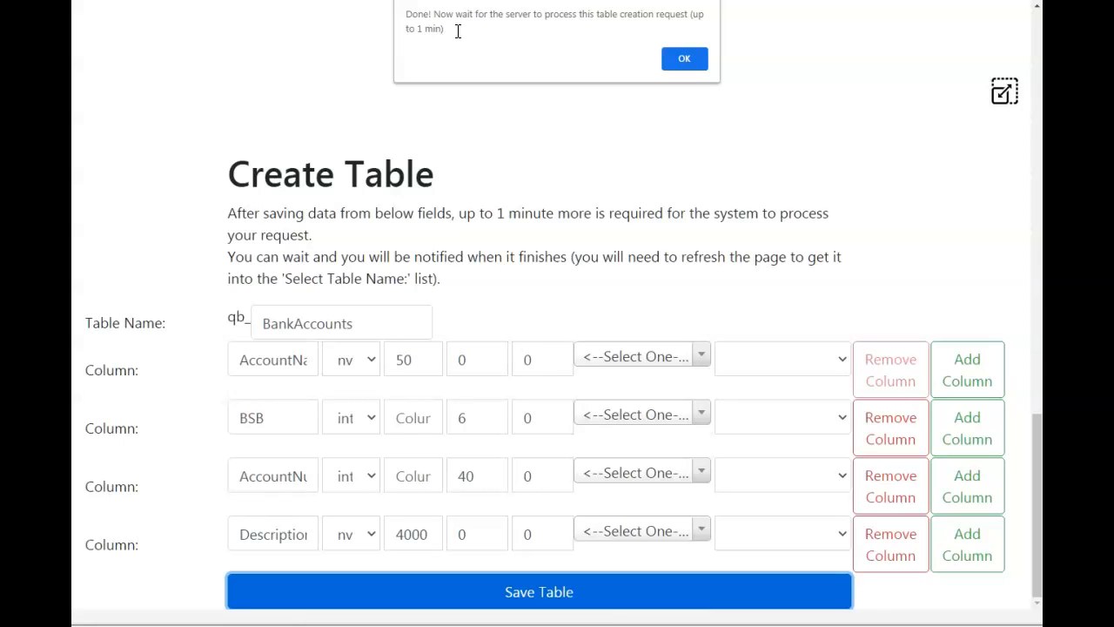
{"action": "left_click", "coordinate": [684, 61]}
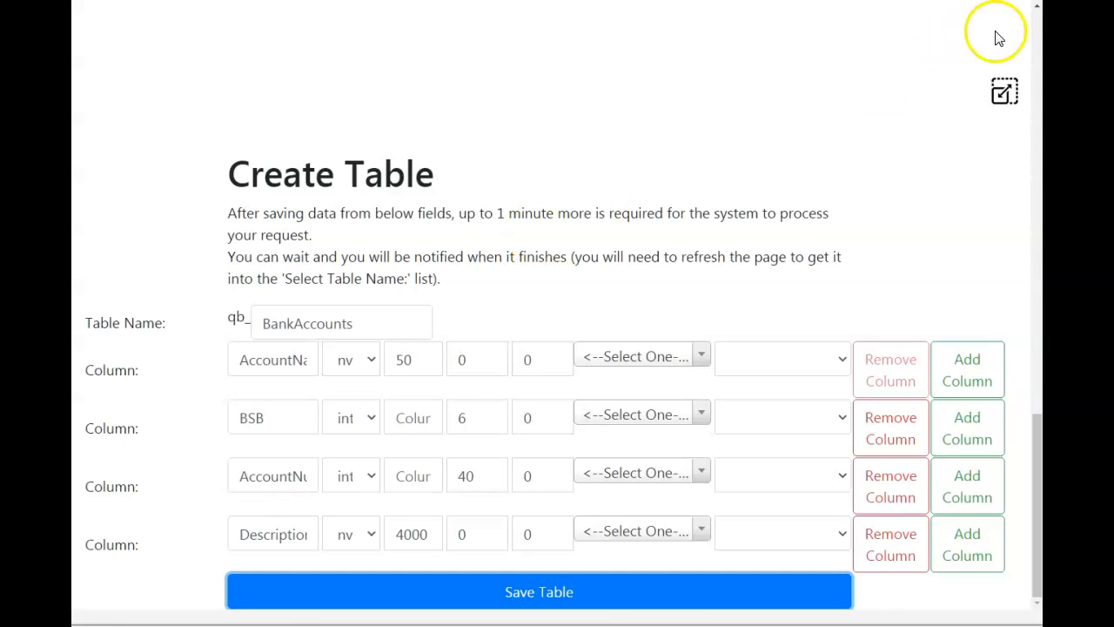
Leave the expanded page view to restore the site header with its module navigation.
{"action": "left_click", "coordinate": [1005, 91]}
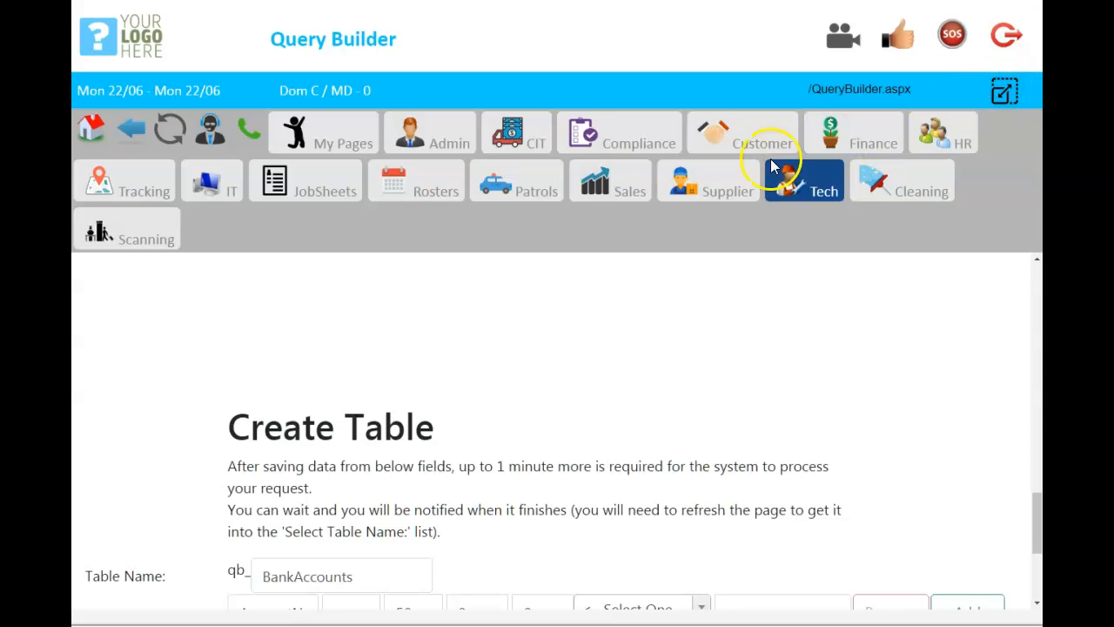
{"action": "left_click", "coordinate": [203, 193]}
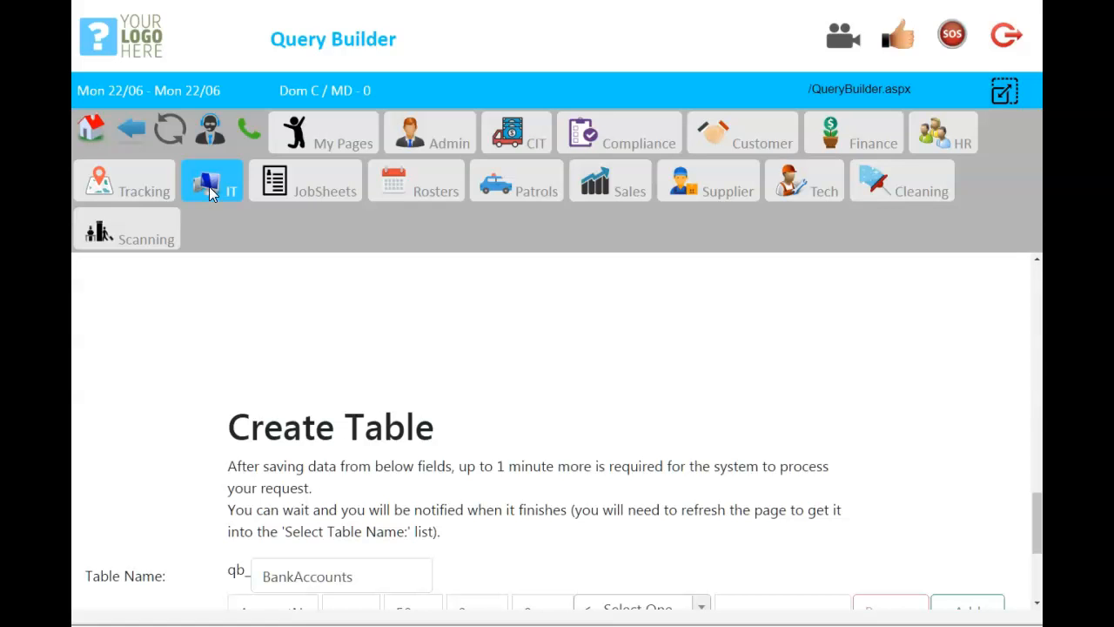
{"action": "scroll", "coordinate": [331, 377], "scroll_direction": "down", "scroll_amount": 3}
{"action": "scroll", "coordinate": [367, 352], "scroll_direction": "up", "scroll_amount": 1}
{"action": "scroll", "coordinate": [367, 352], "scroll_direction": "down", "scroll_amount": 1}
{"action": "scroll", "coordinate": [368, 352], "scroll_direction": "up", "scroll_amount": 3}
{"action": "scroll", "coordinate": [367, 350], "scroll_direction": "up", "scroll_amount": 3}
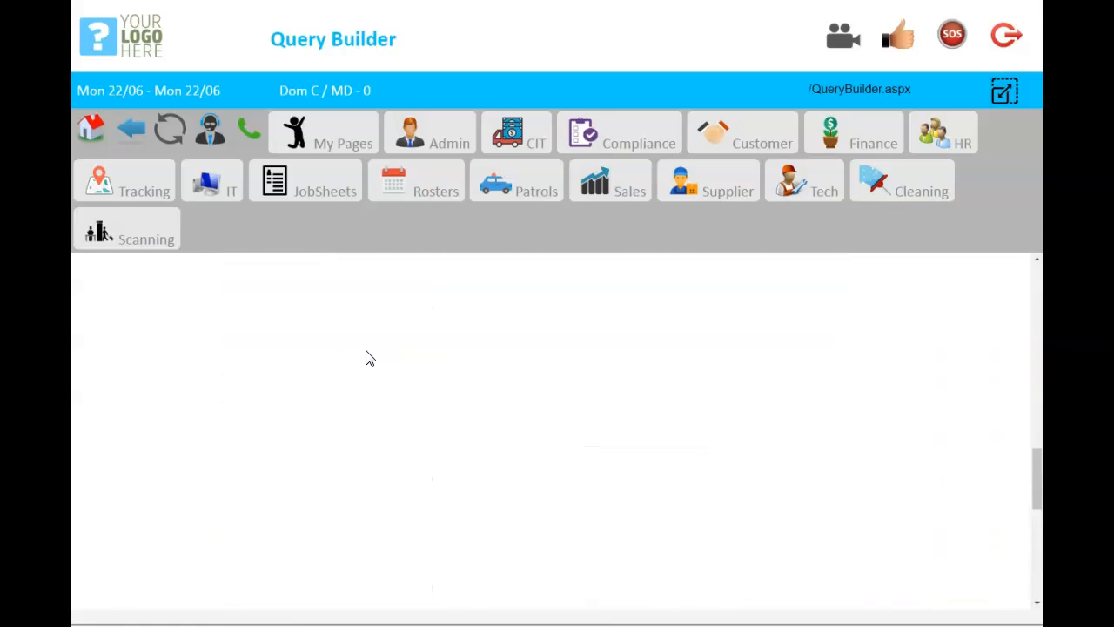
{"action": "scroll", "coordinate": [365, 351], "scroll_direction": "down", "scroll_amount": 5}
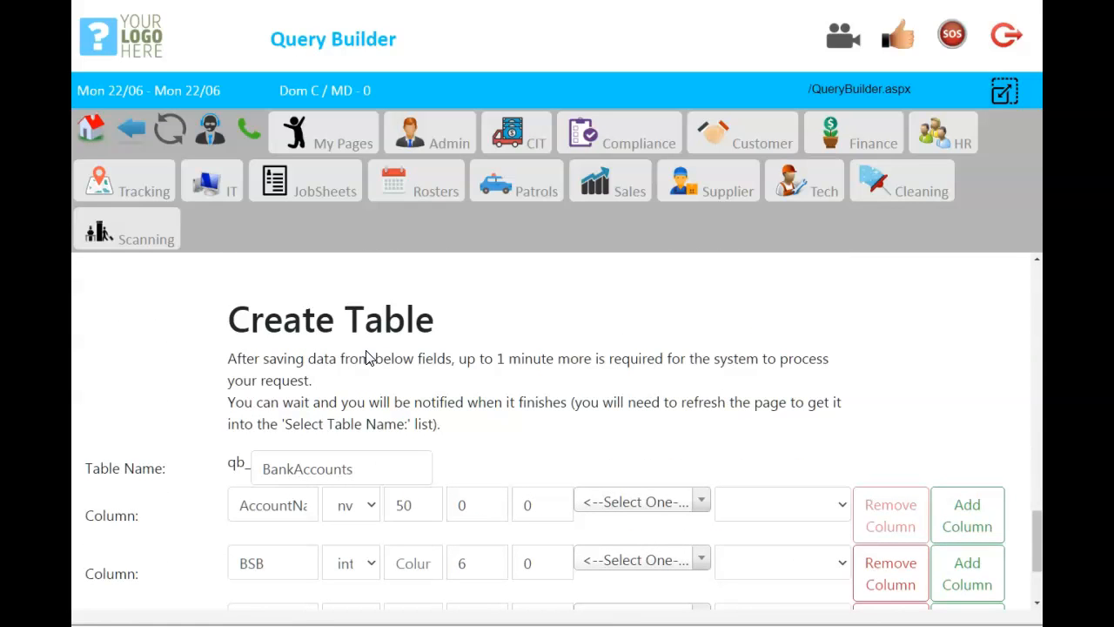